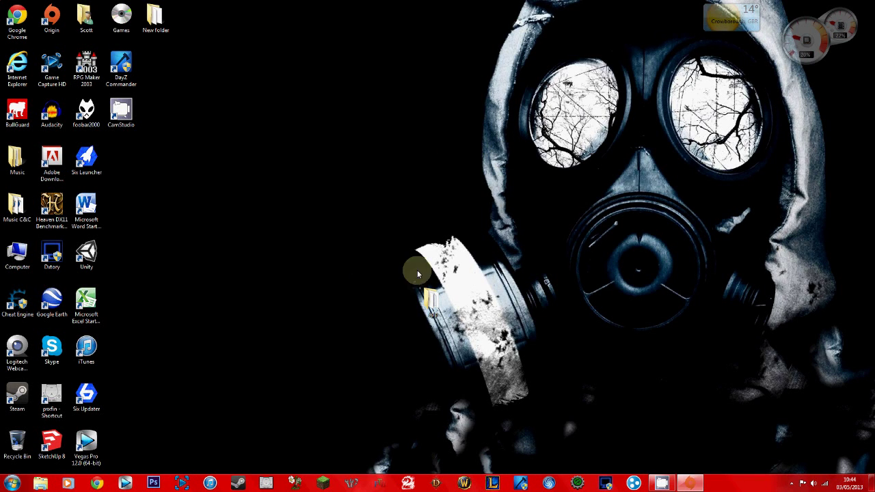
Move the app folder from the middle of the desktop to the free spot below the CamStudio shortcut
{"action": "left_click_drag", "start_coordinate": [427, 293], "coordinate": [207, 36]}
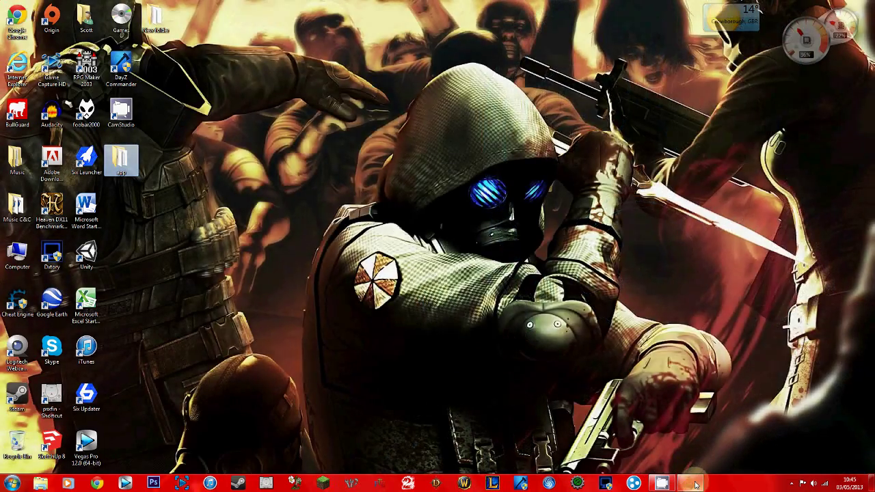
Bring up the Origin game library and look at the Battlefield 3 entry
{"action": "left_click", "coordinate": [697, 485]}
{"action": "mouse_move", "coordinate": [281, 156]}
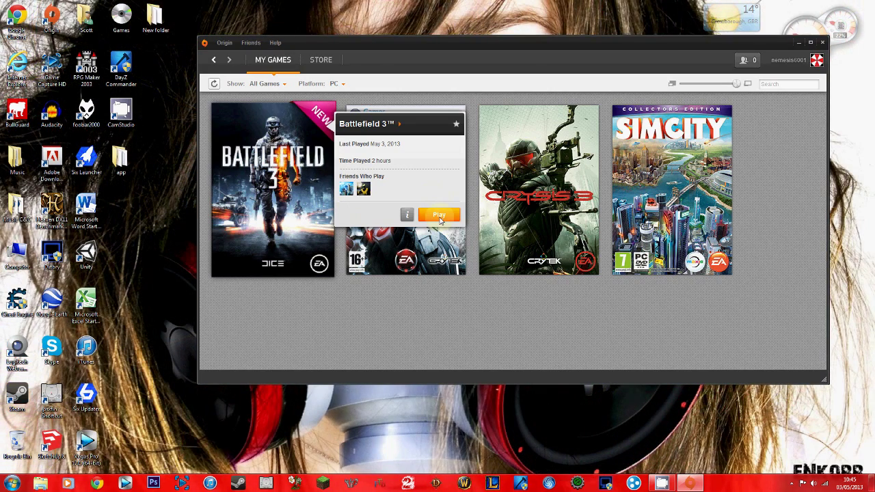
{"action": "mouse_move", "coordinate": [350, 235]}
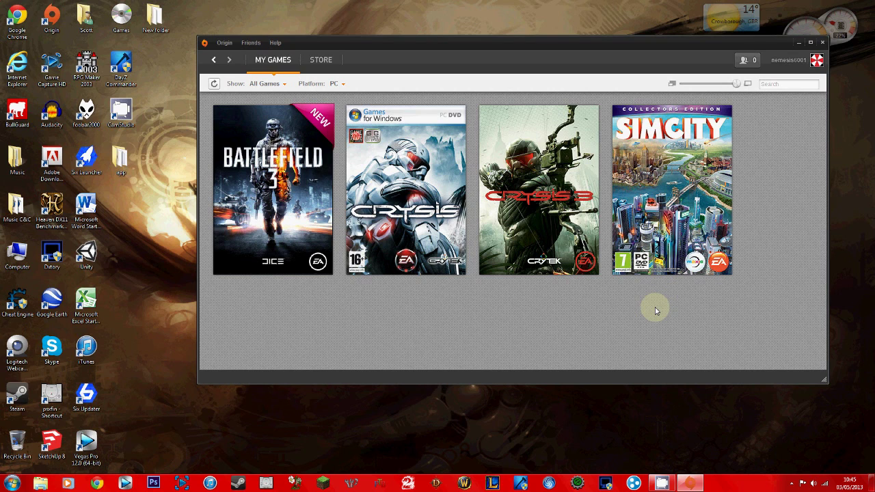
{"action": "mouse_move", "coordinate": [726, 109]}
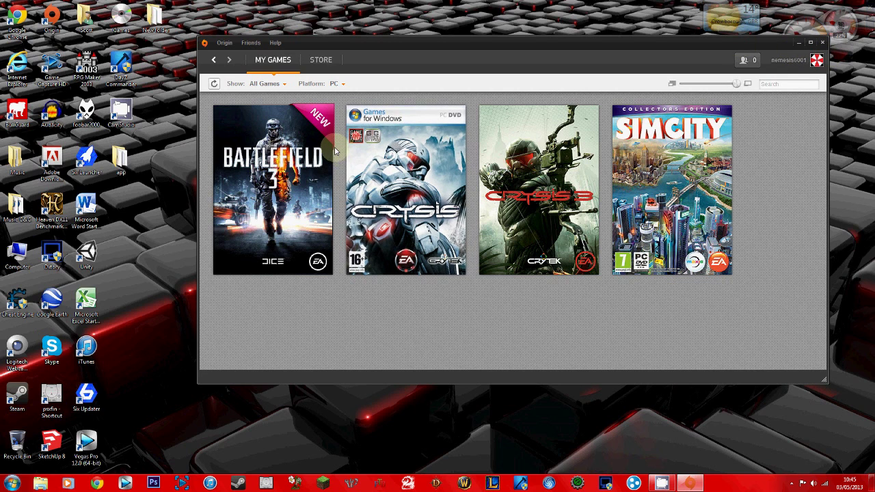
{"action": "mouse_move", "coordinate": [334, 152]}
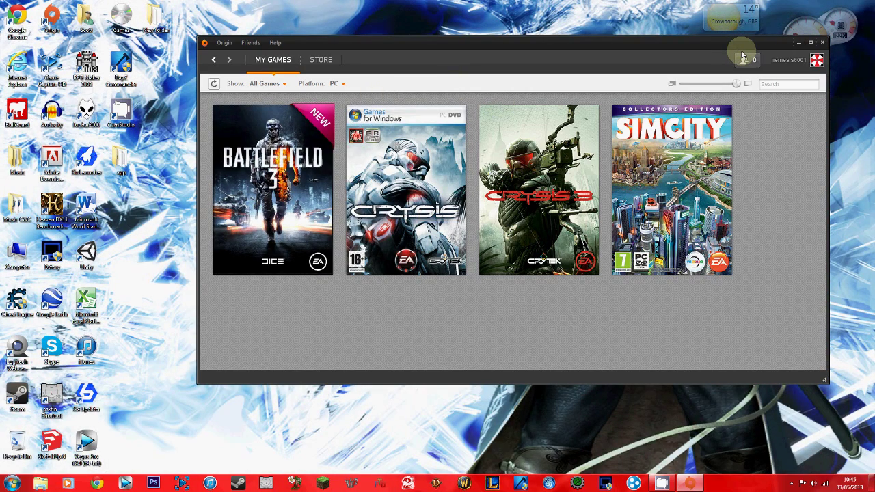
Close the Origin window and exit Origin completely so it no longer runs in the background
{"action": "left_click", "coordinate": [824, 42]}
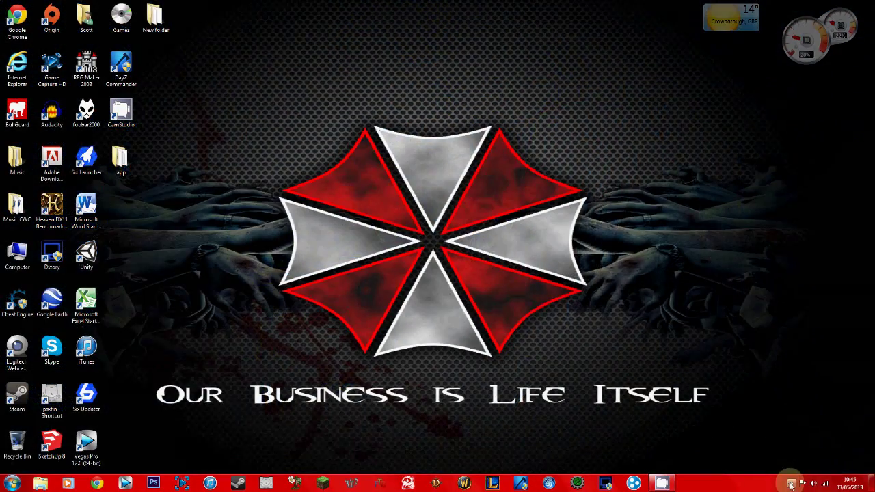
{"action": "left_click", "coordinate": [791, 484]}
{"action": "right_click", "coordinate": [785, 423]}
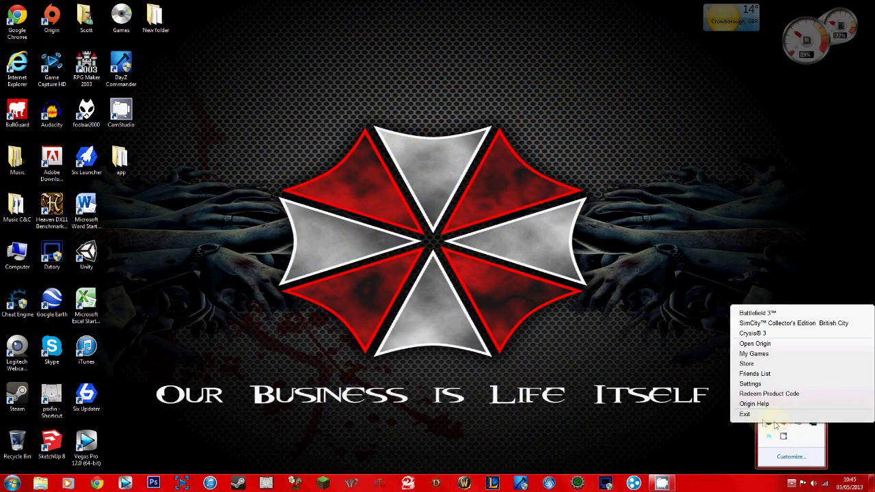
{"action": "left_click", "coordinate": [751, 414]}
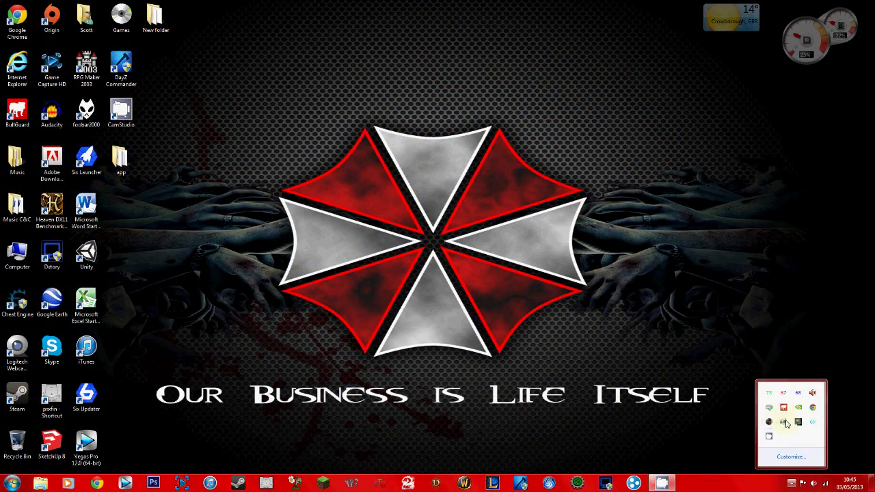
{"action": "left_click", "coordinate": [654, 399]}
{"action": "left_click", "coordinate": [630, 408]}
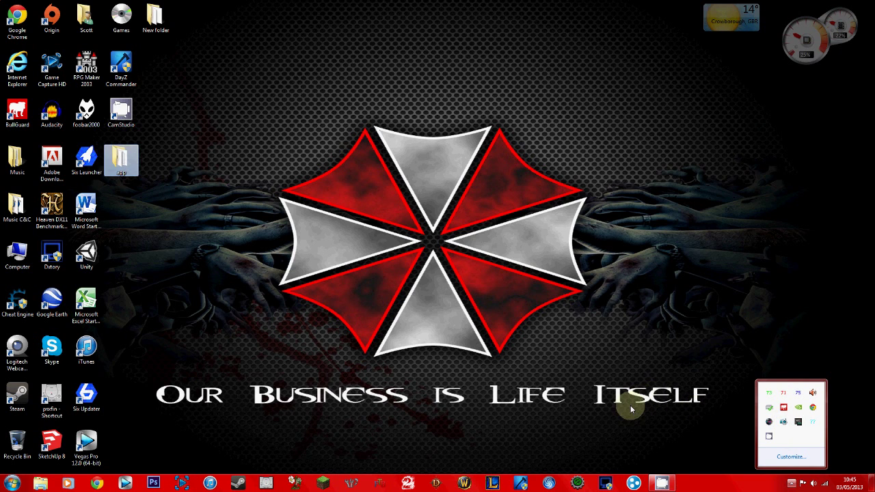
{"action": "left_click", "coordinate": [617, 396]}
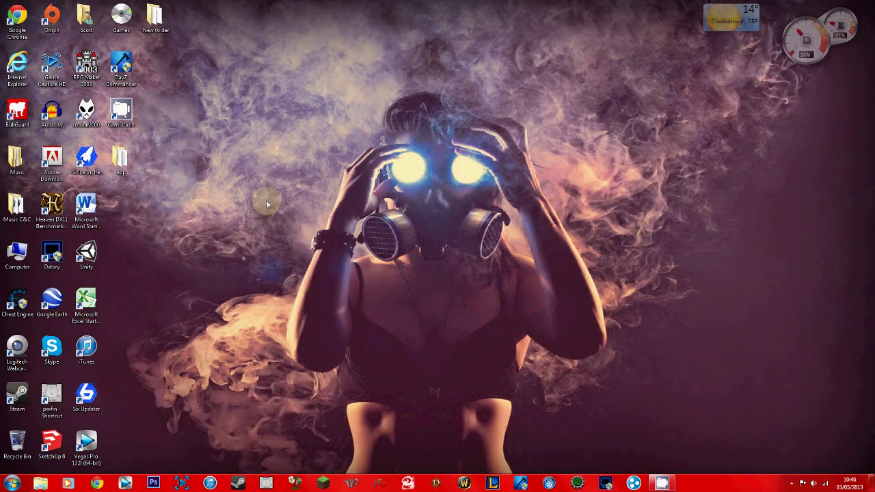
Create a new folder on the desktop and keep its default name, New folder (2)
{"action": "right_click", "coordinate": [266, 201]}
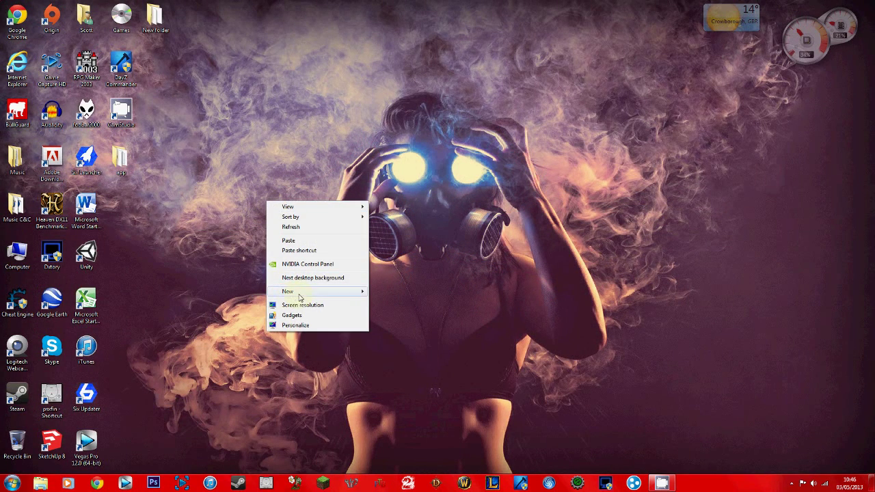
{"action": "mouse_move", "coordinate": [298, 293]}
{"action": "left_click", "coordinate": [389, 292]}
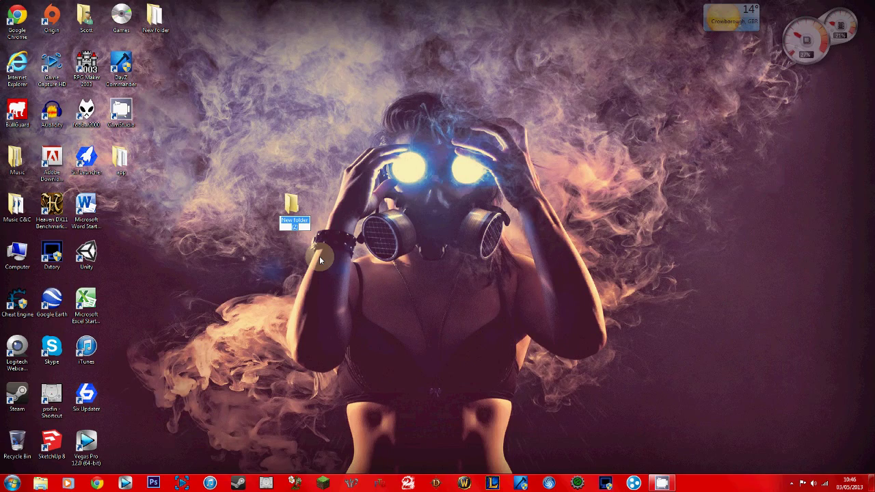
{"action": "left_click", "coordinate": [230, 248]}
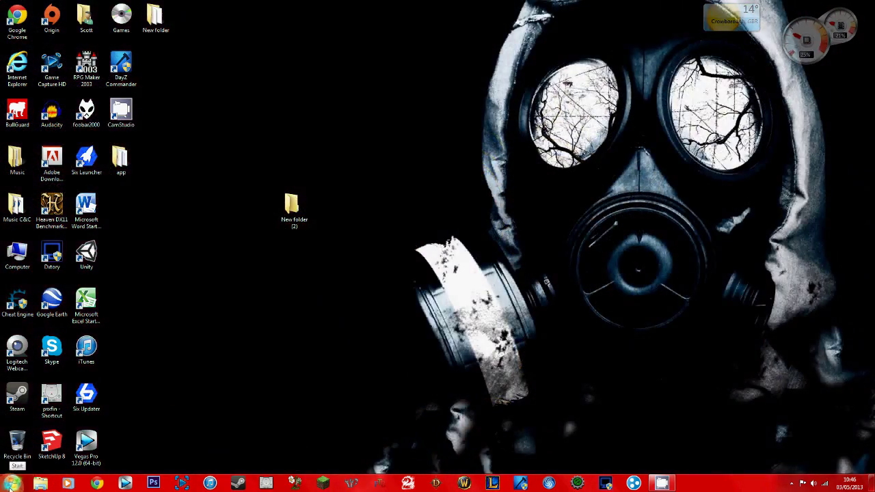
Browse the computer to the Program Files (x86) folder on Local Disk (C:)
{"action": "left_click", "coordinate": [12, 485]}
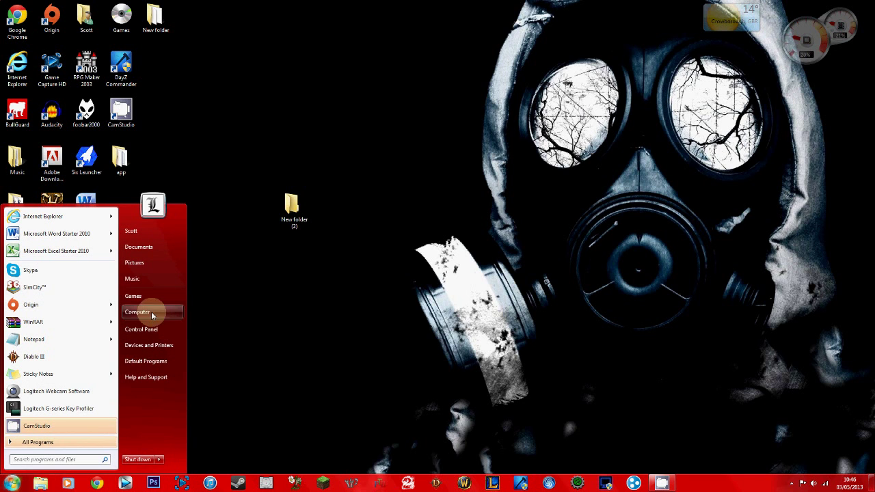
{"action": "left_click", "coordinate": [151, 313]}
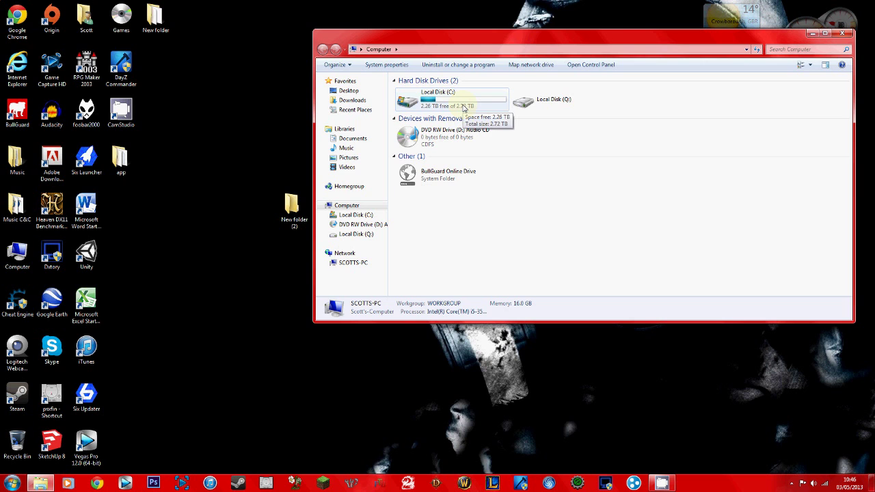
{"action": "double_click", "coordinate": [464, 108]}
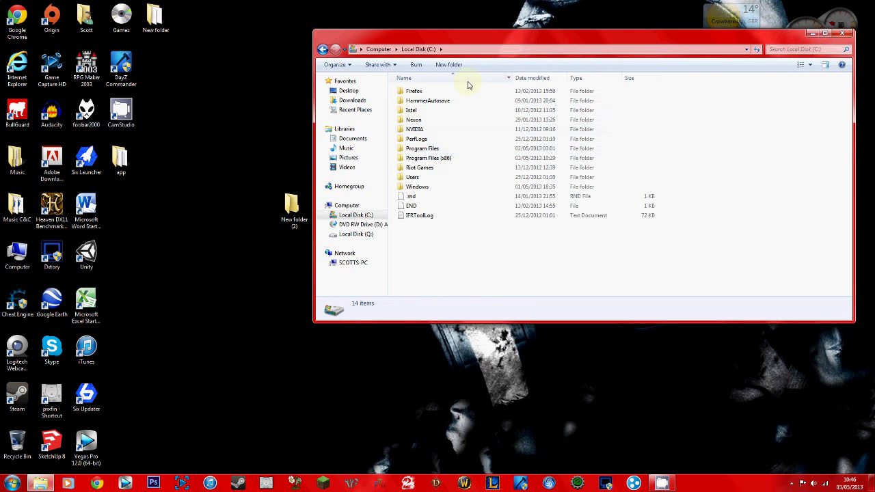
{"action": "left_click", "coordinate": [428, 160]}
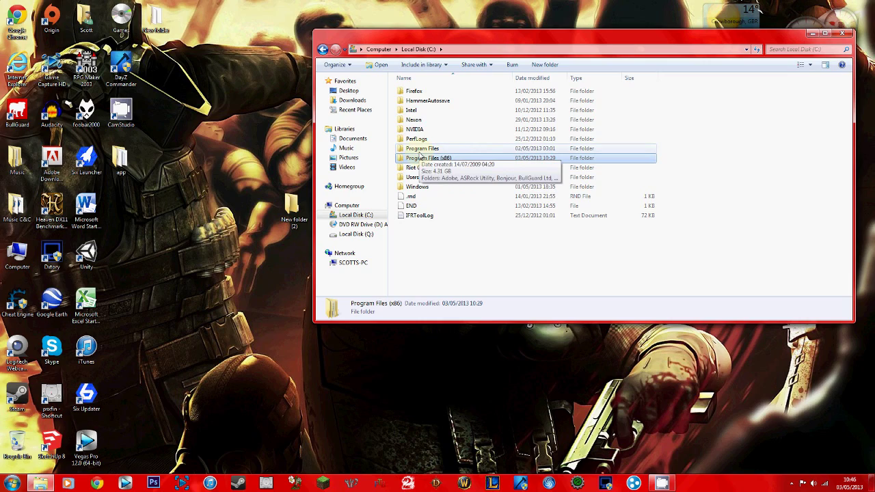
{"action": "left_click", "coordinate": [420, 149]}
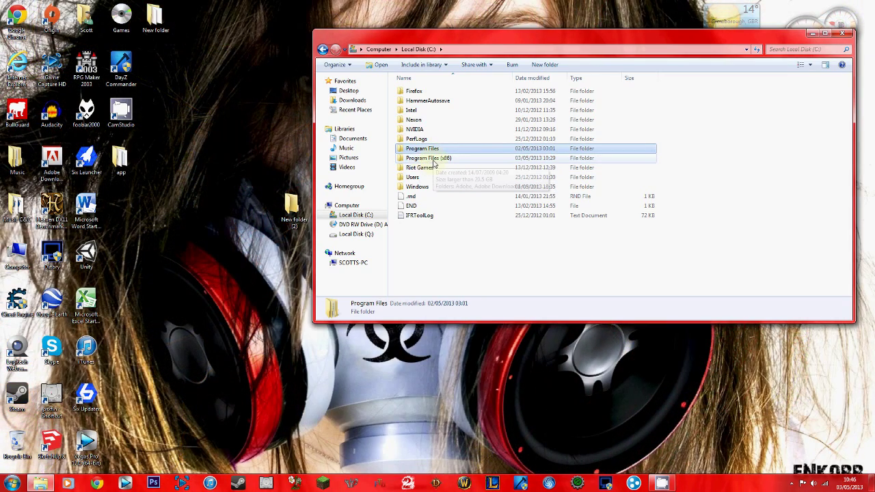
{"action": "double_click", "coordinate": [434, 160]}
Open the Battlefield 3 folder inside Origin Games
{"action": "scroll", "coordinate": [431, 161], "scroll_direction": "down", "scroll_amount": 15}
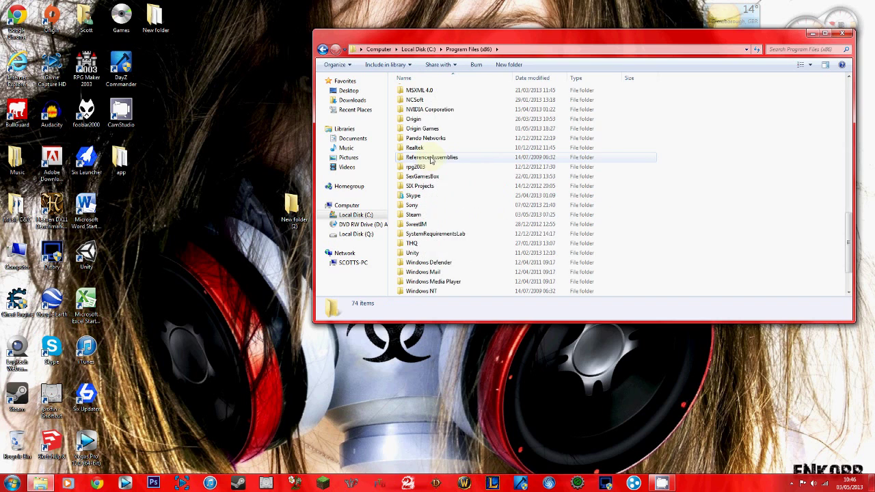
{"action": "scroll", "coordinate": [431, 160], "scroll_direction": "down", "scroll_amount": 2}
{"action": "scroll", "coordinate": [433, 169], "scroll_direction": "up", "scroll_amount": 2}
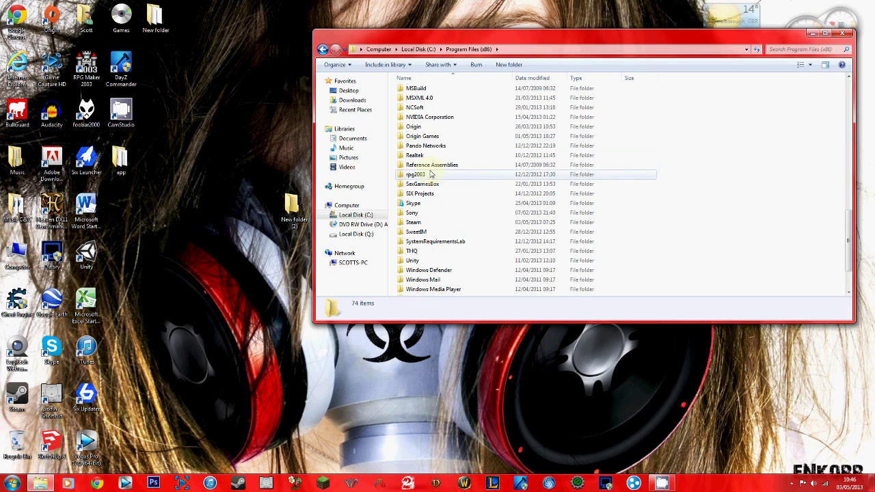
{"action": "left_click", "coordinate": [430, 140]}
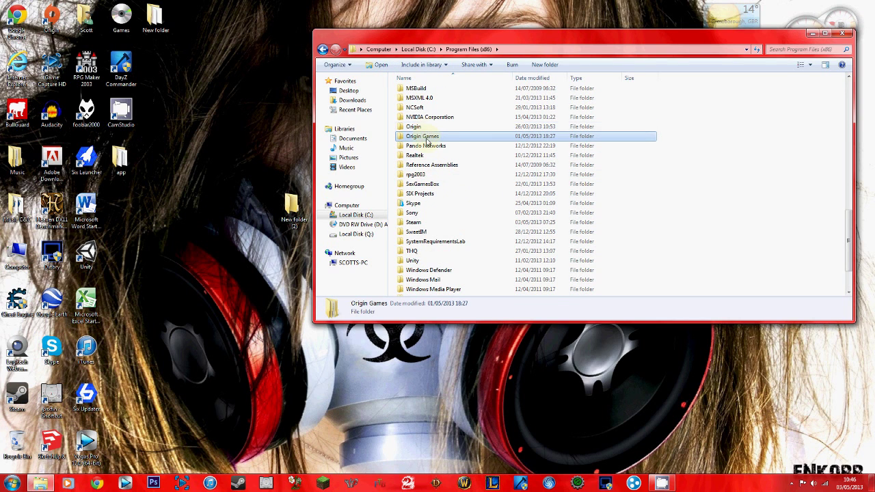
{"action": "double_click", "coordinate": [428, 140]}
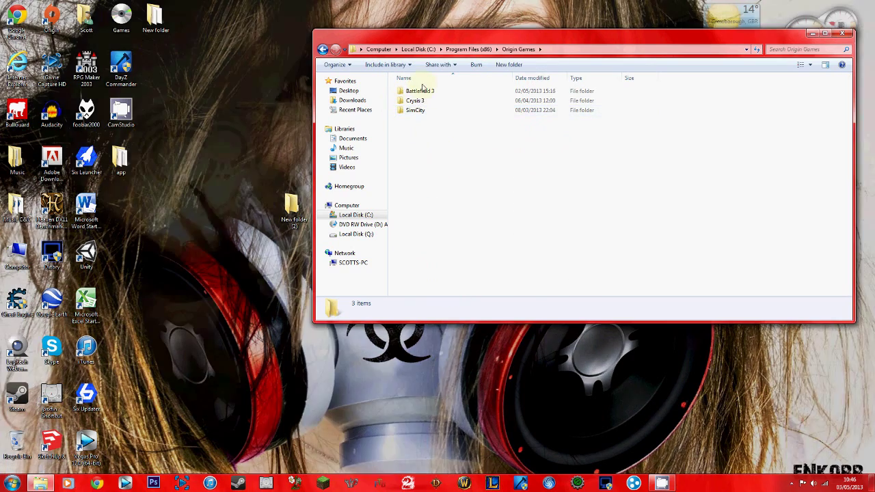
{"action": "double_click", "coordinate": [424, 91]}
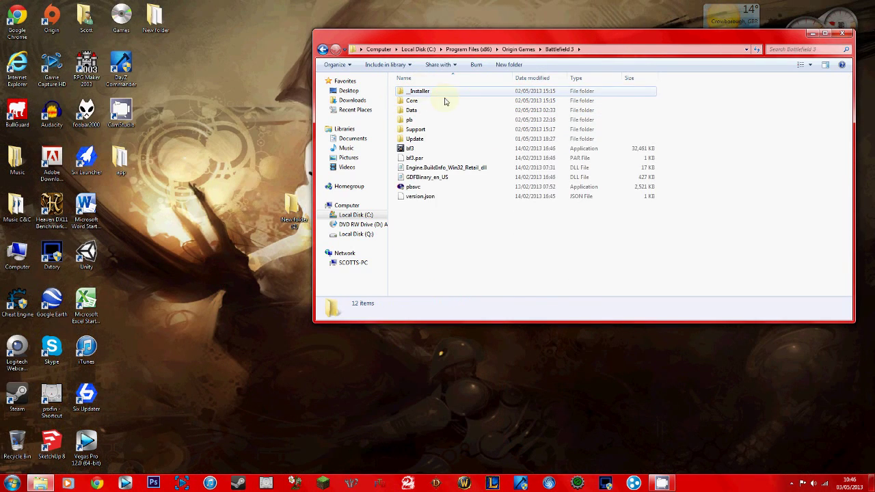
Open the redist folder under __Installer and directx, and look through its archives
{"action": "double_click", "coordinate": [419, 92]}
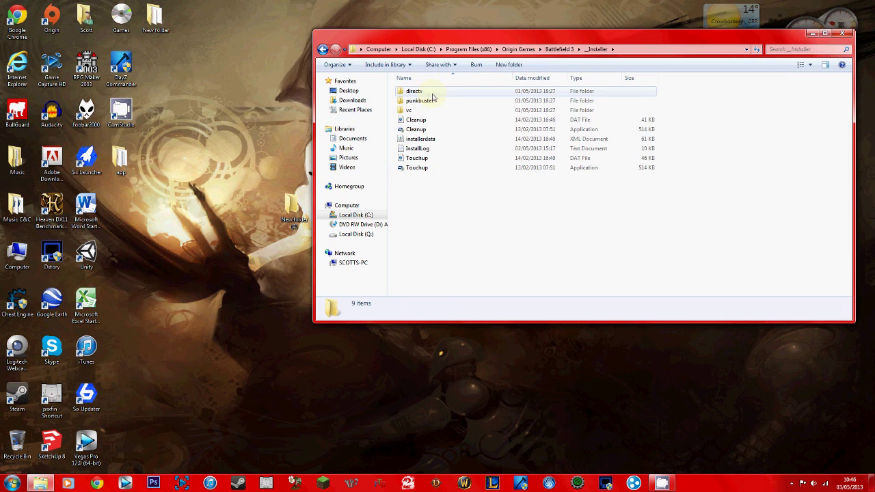
{"action": "double_click", "coordinate": [430, 91]}
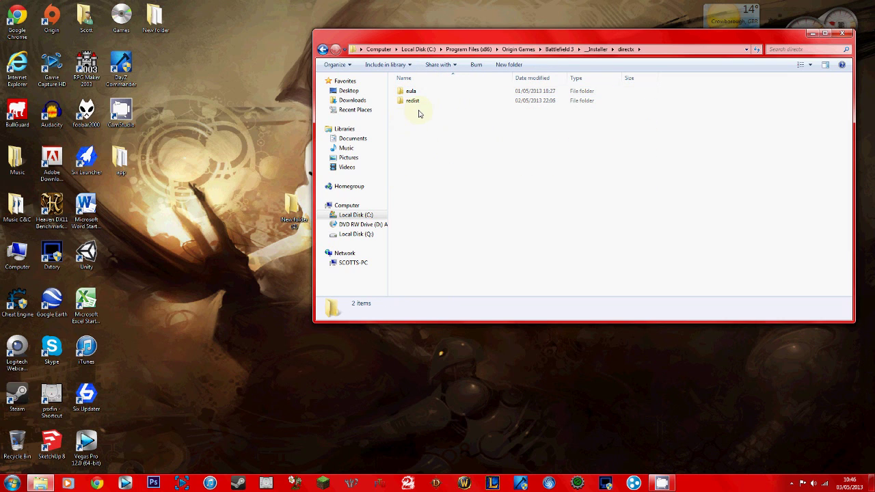
{"action": "double_click", "coordinate": [413, 101]}
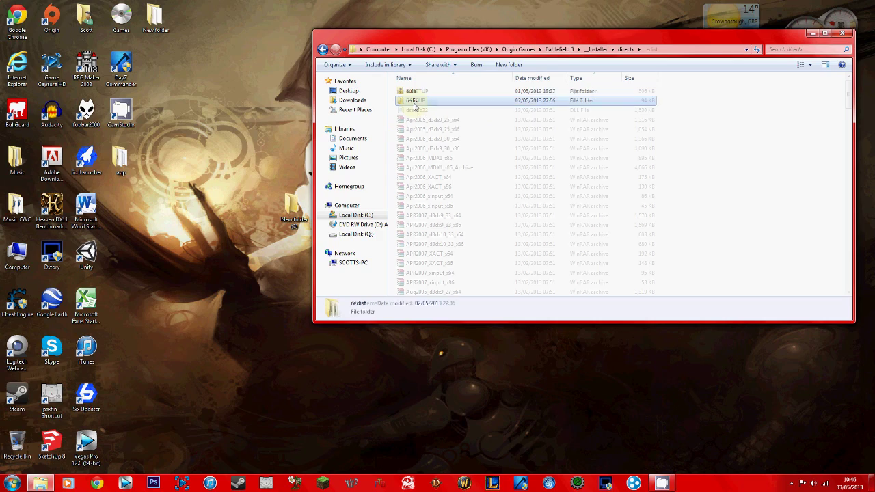
{"action": "scroll", "coordinate": [790, 114], "scroll_direction": "down", "scroll_amount": 4}
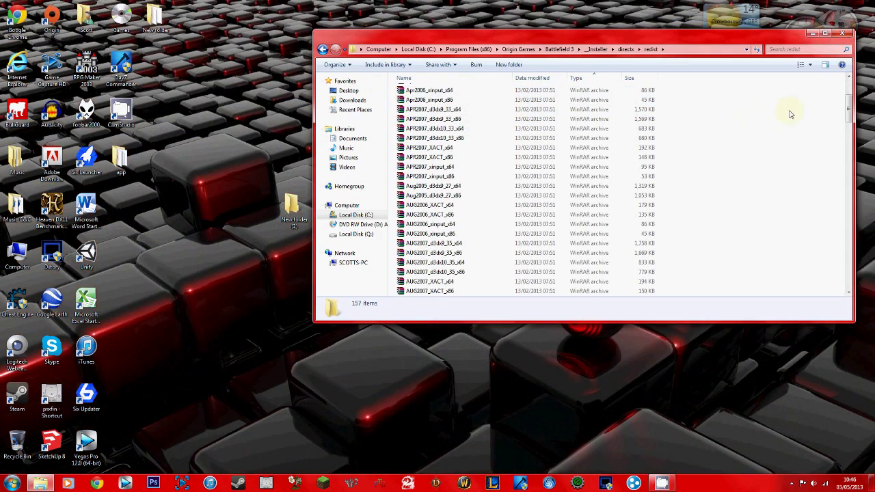
{"action": "mouse_move", "coordinate": [848, 117]}
{"action": "left_mouse_down"}
{"action": "mouse_move", "coordinate": [855, 266]}
{"action": "mouse_move", "coordinate": [854, 94]}
{"action": "mouse_move", "coordinate": [846, 112]}
{"action": "mouse_move", "coordinate": [844, 102]}
{"action": "left_mouse_up"}
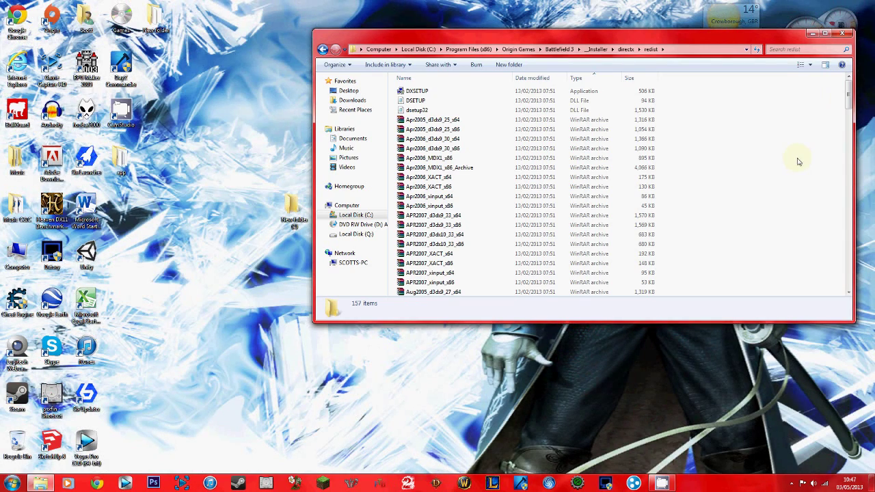
Search the redist folder for "cab" and select all the archives found
{"action": "left_click", "coordinate": [787, 50]}
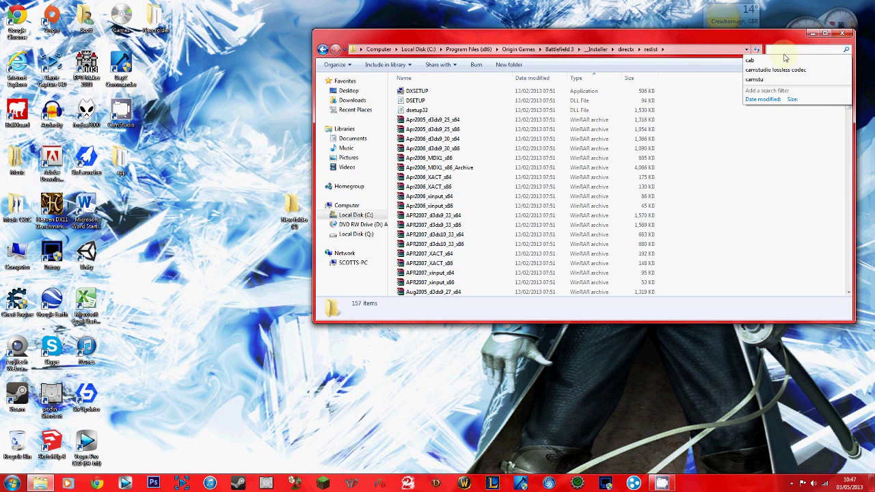
{"action": "left_click", "coordinate": [762, 62]}
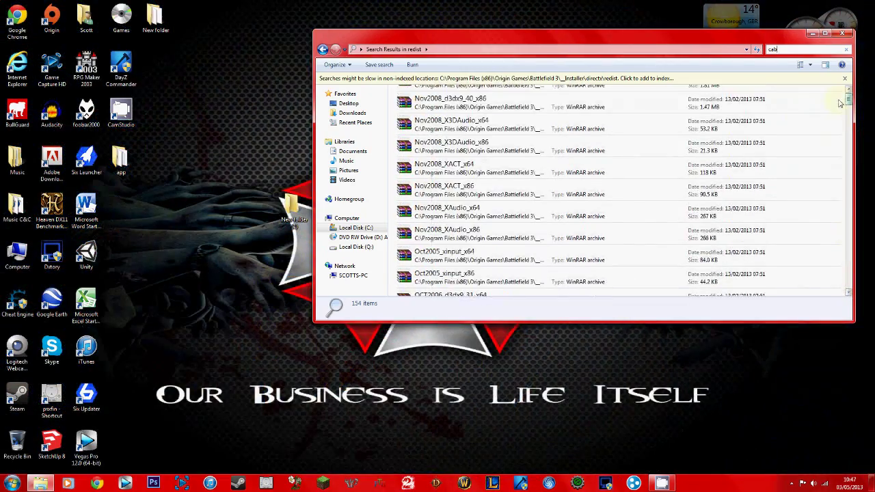
{"action": "left_click_drag", "start_coordinate": [396, 91], "coordinate": [659, 440]}
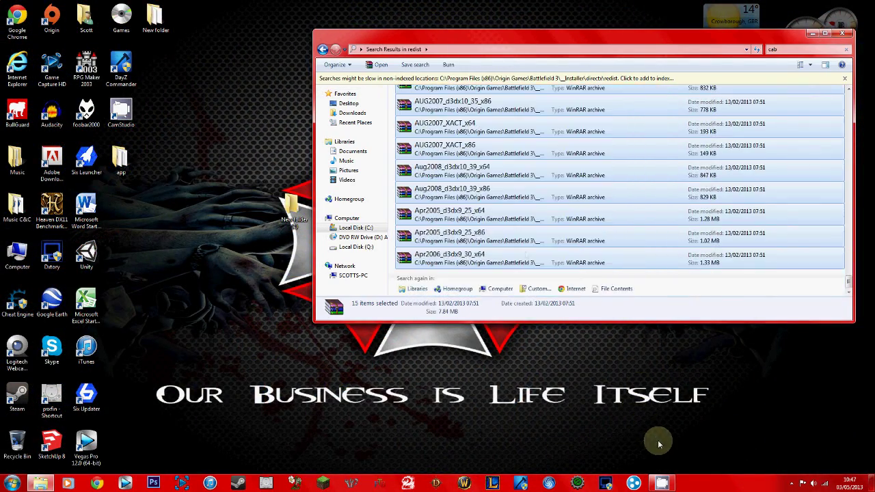
Extract the selected cab archives into New folder (2) on the desktop, replacing all existing files of the same name
{"action": "right_click", "coordinate": [466, 199]}
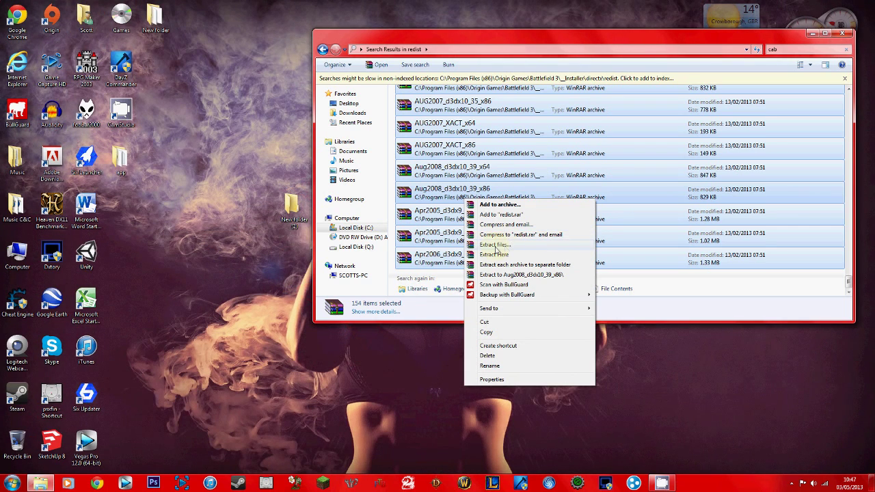
{"action": "left_click", "coordinate": [513, 248]}
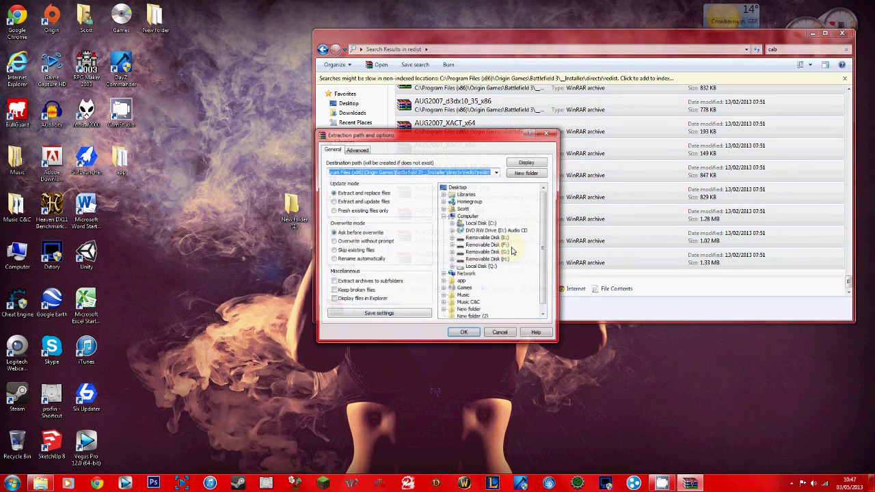
{"action": "left_click", "coordinate": [473, 319]}
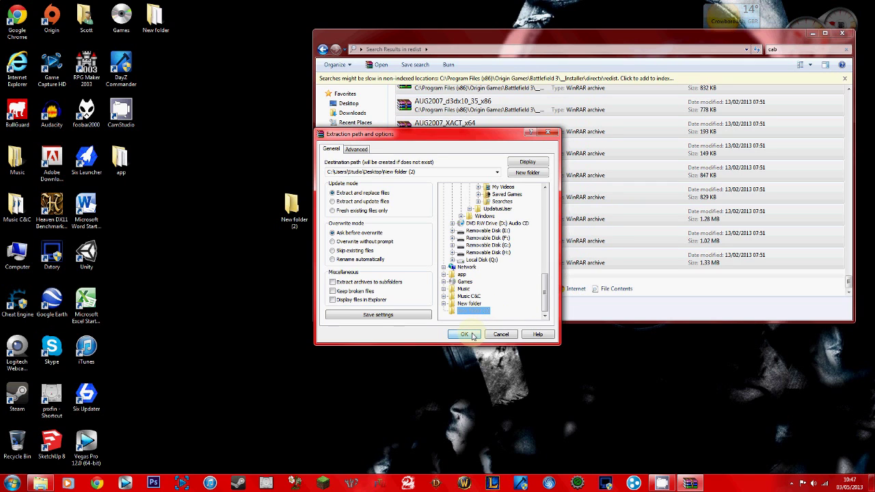
{"action": "left_click", "coordinate": [469, 335]}
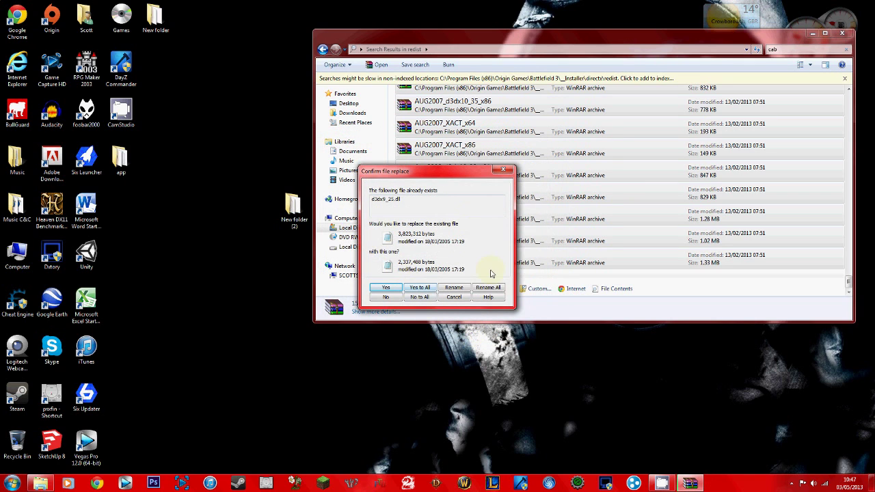
{"action": "left_click", "coordinate": [425, 291]}
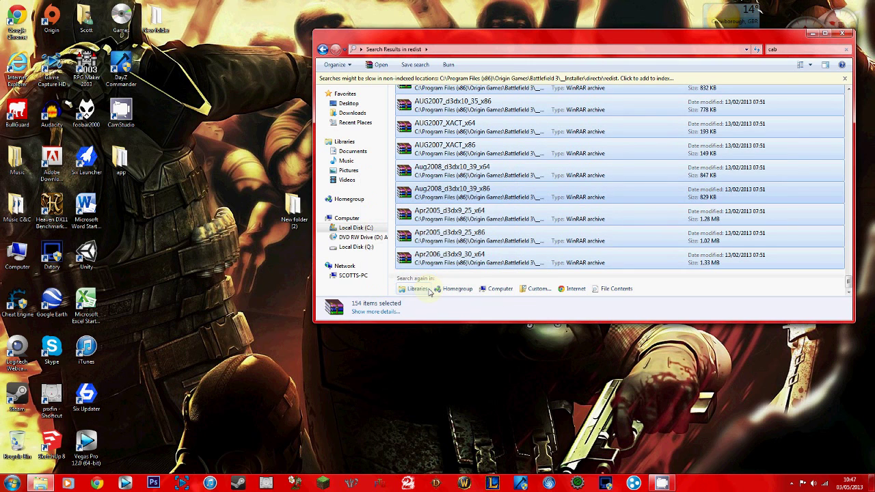
{"action": "left_click", "coordinate": [662, 484]}
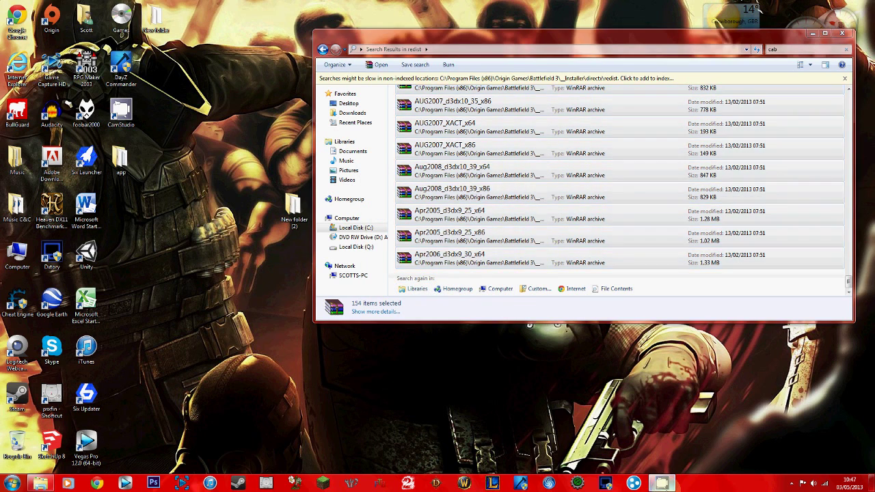
{"action": "left_click", "coordinate": [791, 484]}
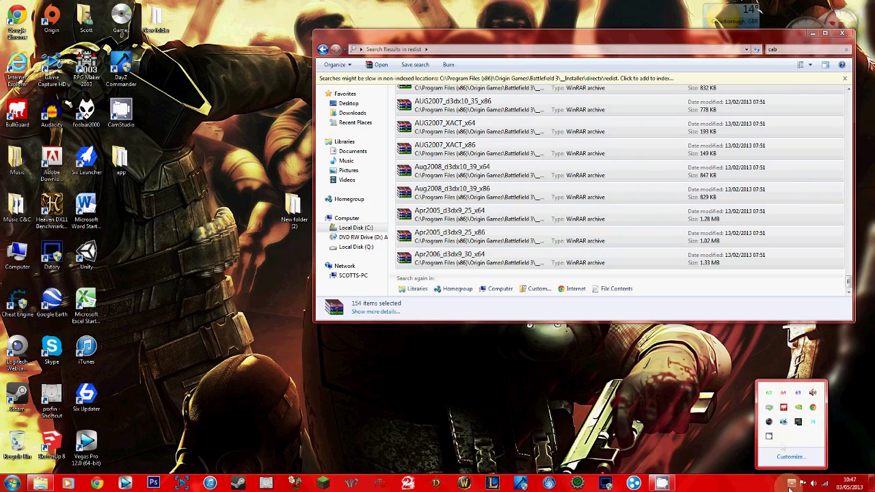
{"action": "left_click", "coordinate": [769, 435]}
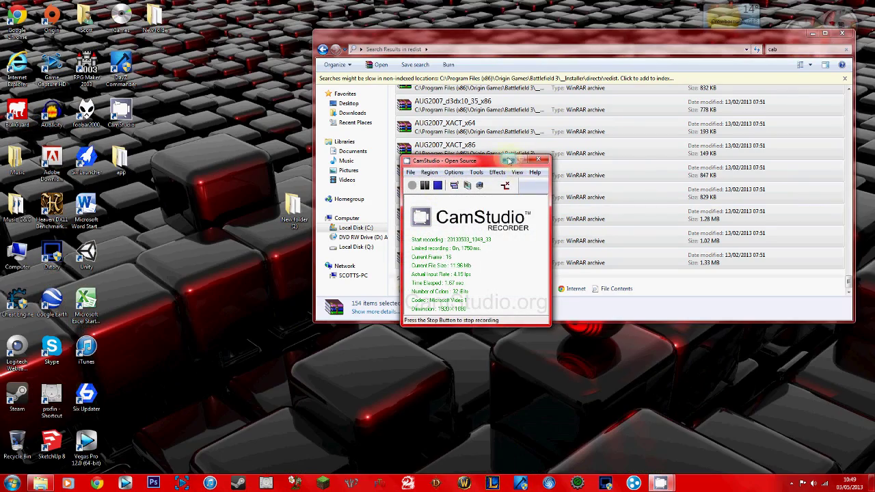
{"action": "left_click", "coordinate": [509, 160]}
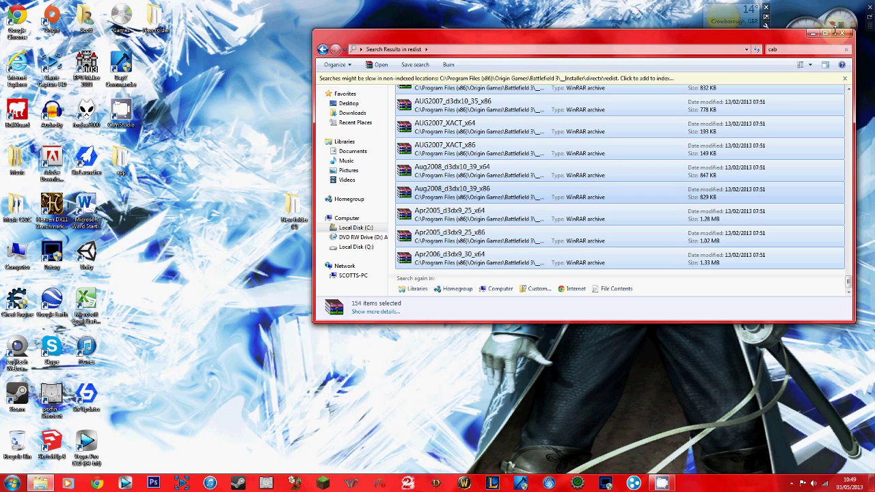
Clear the search results window away, open New folder (2) on the desktop, and look through the extracted files
{"action": "key", "text": "super+d"}
{"action": "double_click", "coordinate": [294, 208]}
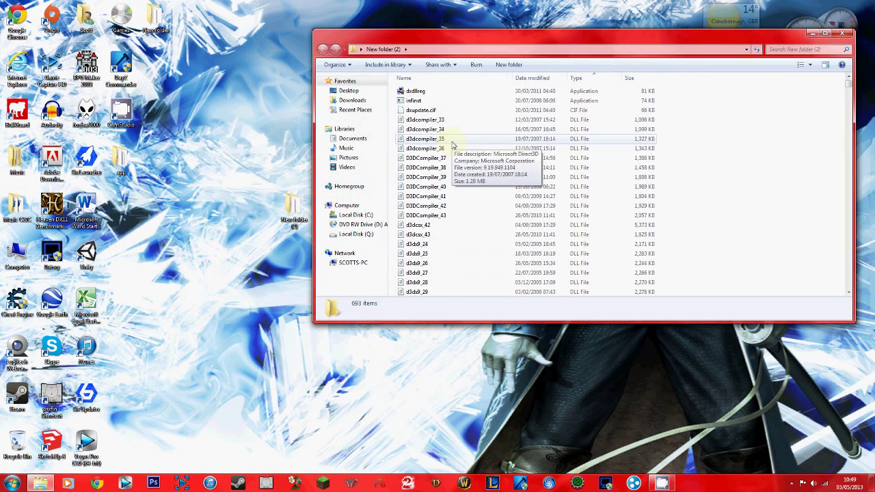
{"action": "scroll", "coordinate": [451, 144], "scroll_direction": "down", "scroll_amount": 14}
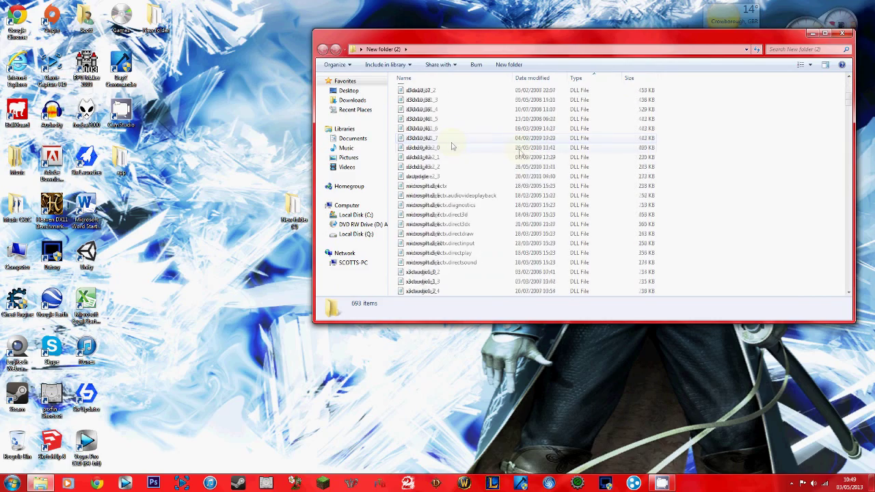
{"action": "scroll", "coordinate": [533, 171], "scroll_direction": "up", "scroll_amount": 14}
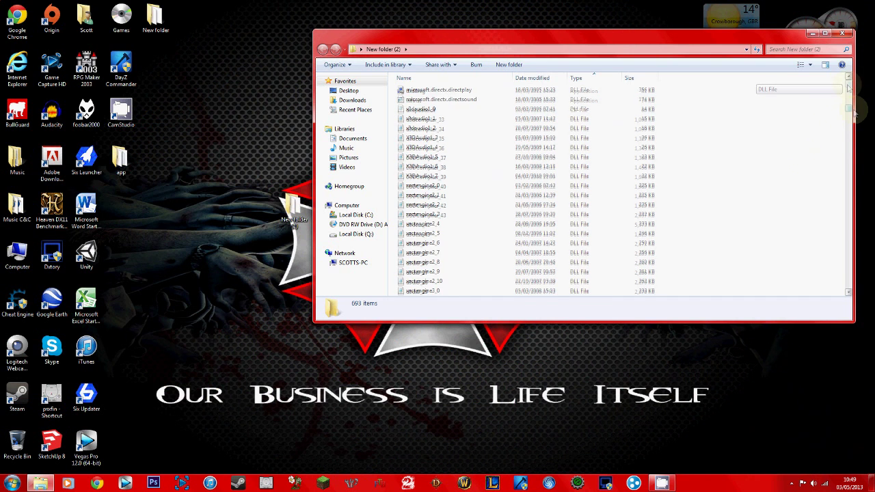
{"action": "left_click_drag", "start_coordinate": [850, 112], "coordinate": [850, 86]}
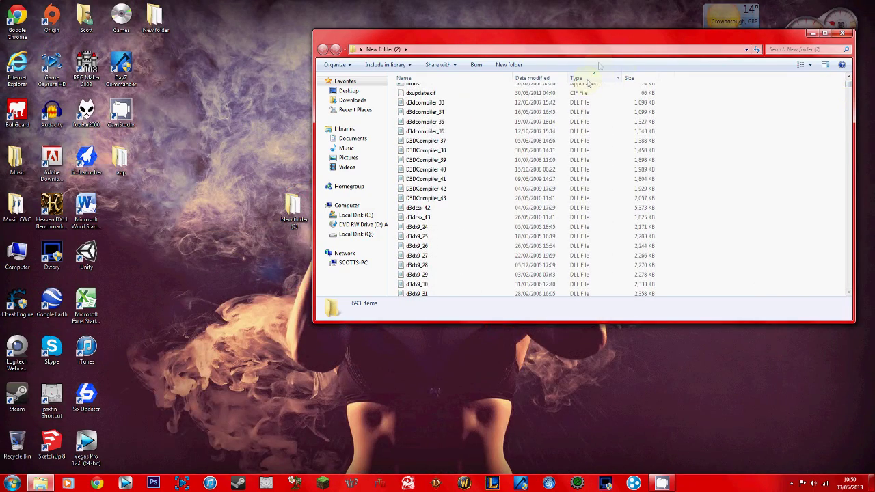
{"action": "scroll", "coordinate": [582, 112], "scroll_direction": "down", "scroll_amount": 15}
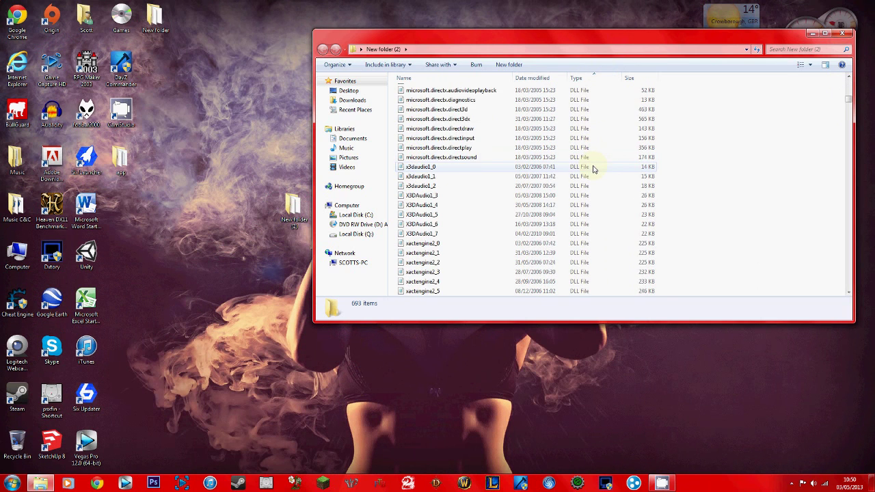
{"action": "scroll", "coordinate": [592, 168], "scroll_direction": "down", "scroll_amount": 10}
{"action": "scroll", "coordinate": [585, 169], "scroll_direction": "up", "scroll_amount": 12}
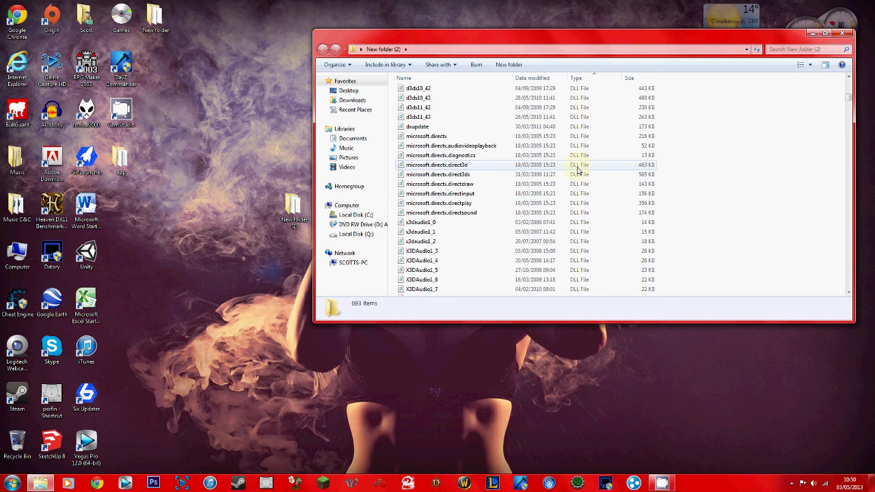
{"action": "scroll", "coordinate": [580, 170], "scroll_direction": "up", "scroll_amount": 15}
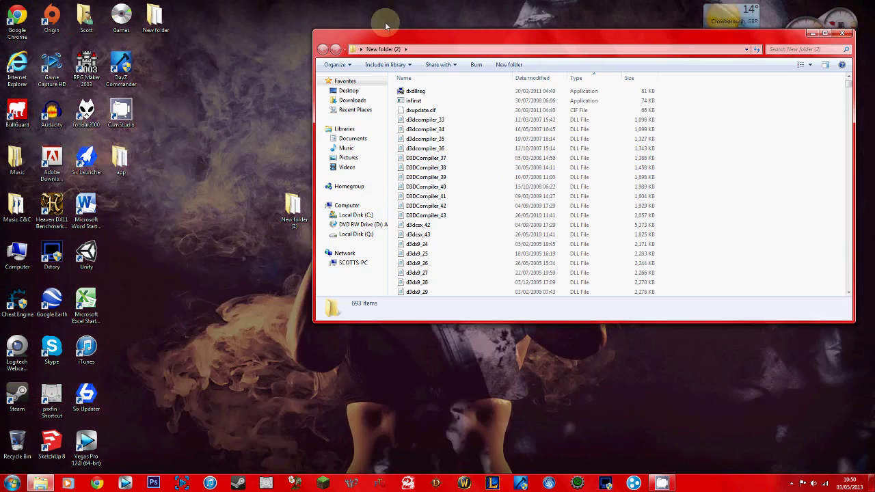
Snap the New folder (2) window to the right half of the screen and open Local Disk (C:) in a second window
{"action": "left_click_drag", "start_coordinate": [385, 34], "coordinate": [872, 190]}
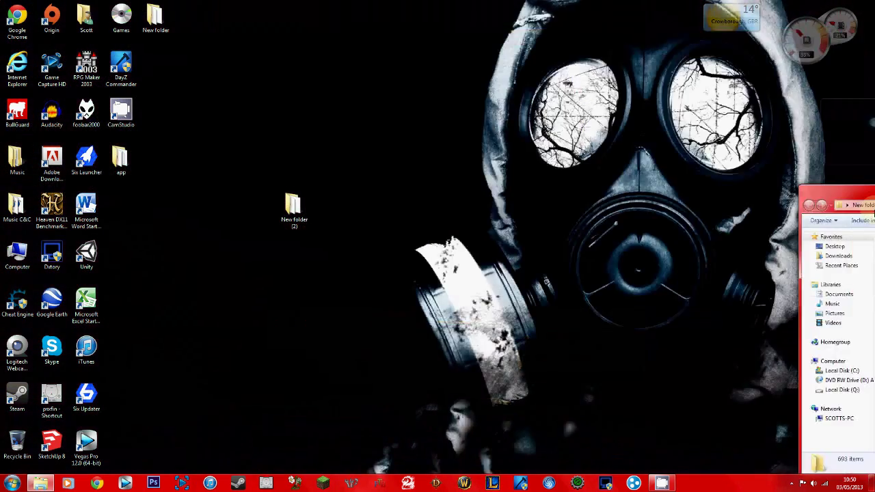
{"action": "left_click", "coordinate": [11, 484]}
{"action": "left_click", "coordinate": [137, 313]}
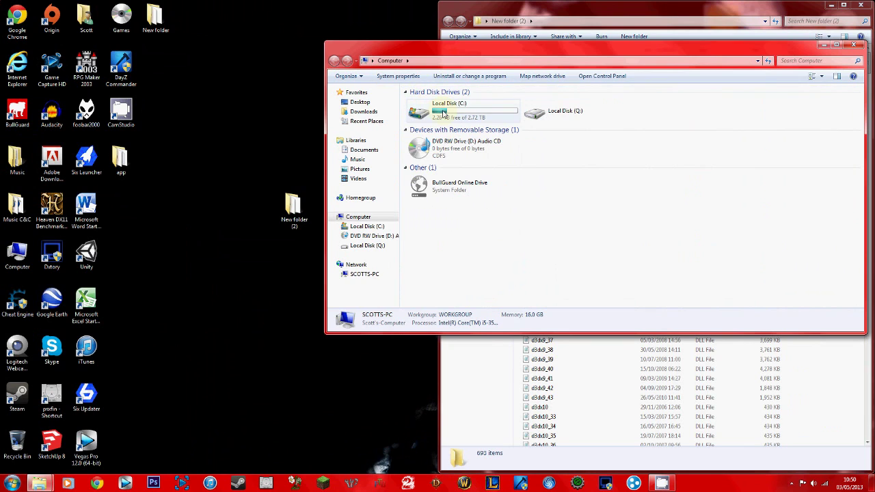
{"action": "double_click", "coordinate": [443, 114]}
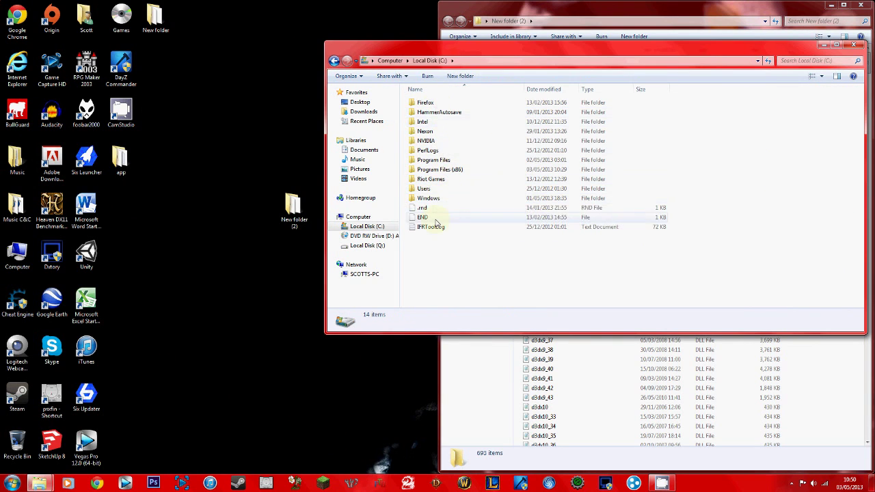
Open the SysWOW64 folder inside Windows and snap its window to the left half, beside New folder (2)
{"action": "double_click", "coordinate": [429, 198]}
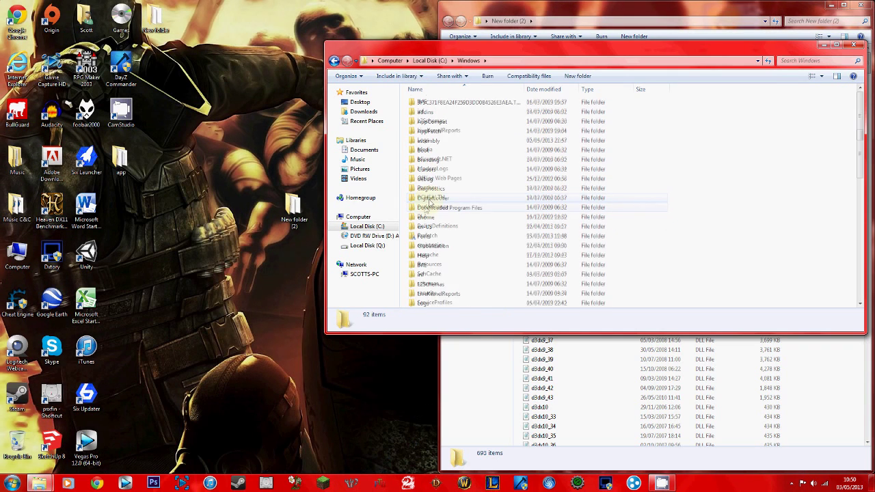
{"action": "scroll", "coordinate": [428, 204], "scroll_direction": "down", "scroll_amount": 15}
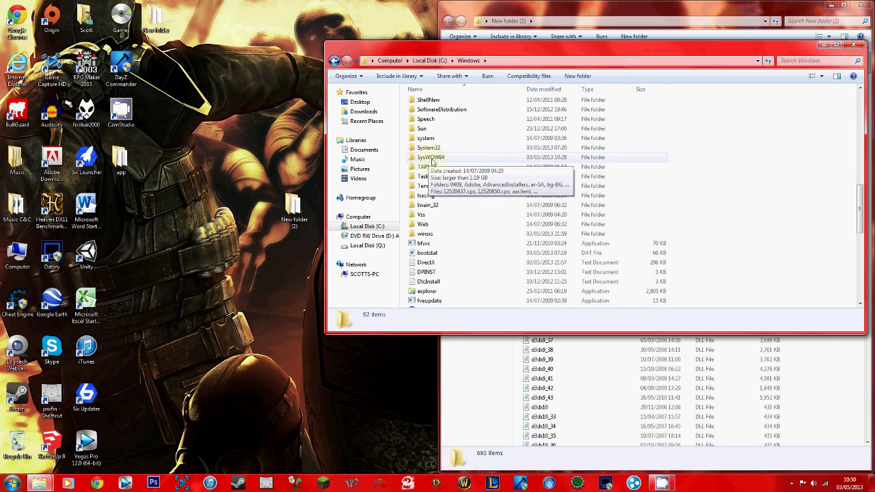
{"action": "double_click", "coordinate": [438, 158]}
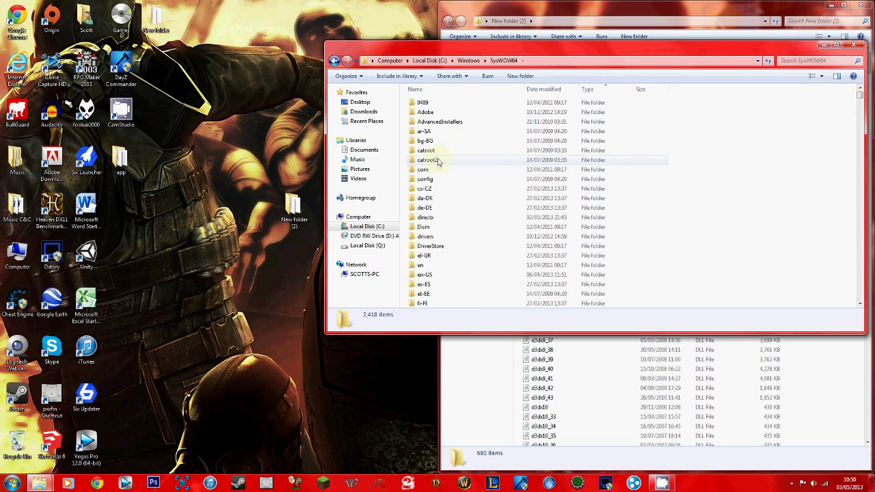
{"action": "left_click_drag", "start_coordinate": [859, 98], "coordinate": [860, 296]}
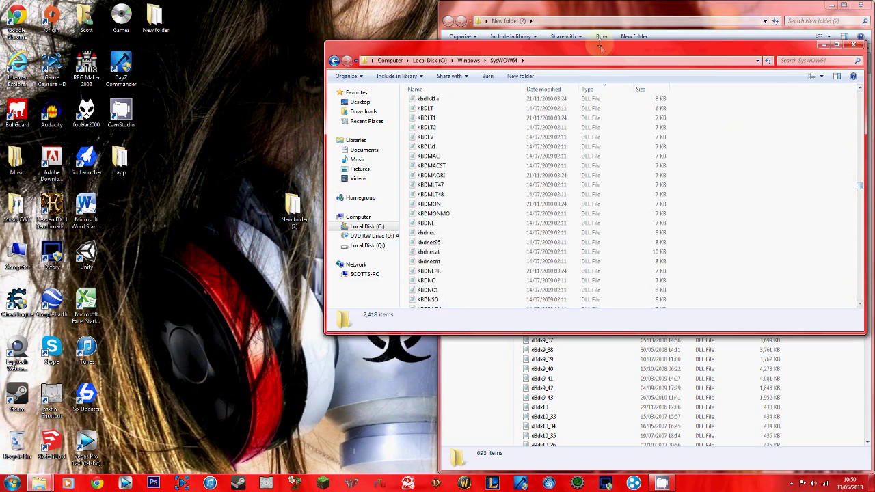
{"action": "left_click_drag", "start_coordinate": [605, 49], "coordinate": [4, 53]}
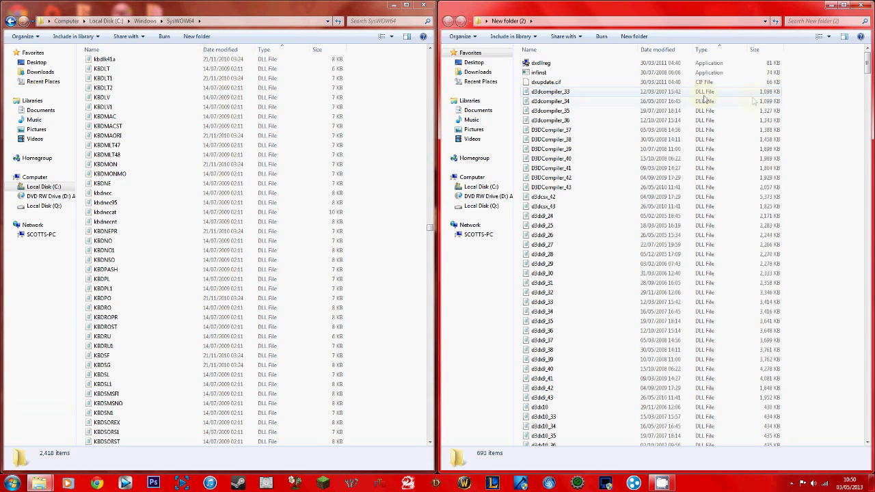
Select all the DLL files in New folder (2) and copy them
{"action": "left_click_drag", "start_coordinate": [787, 96], "coordinate": [620, 371]}
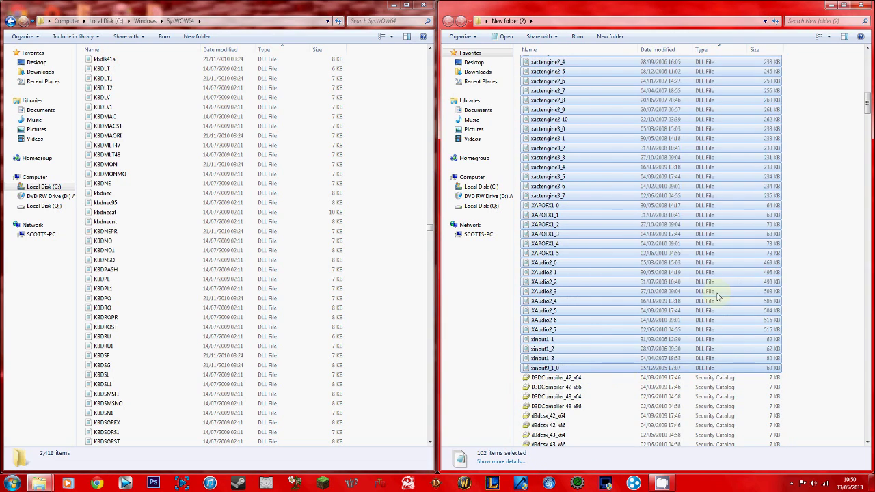
{"action": "scroll", "coordinate": [735, 280], "scroll_direction": "up", "scroll_amount": 3}
{"action": "scroll", "coordinate": [684, 205], "scroll_direction": "down", "scroll_amount": 2}
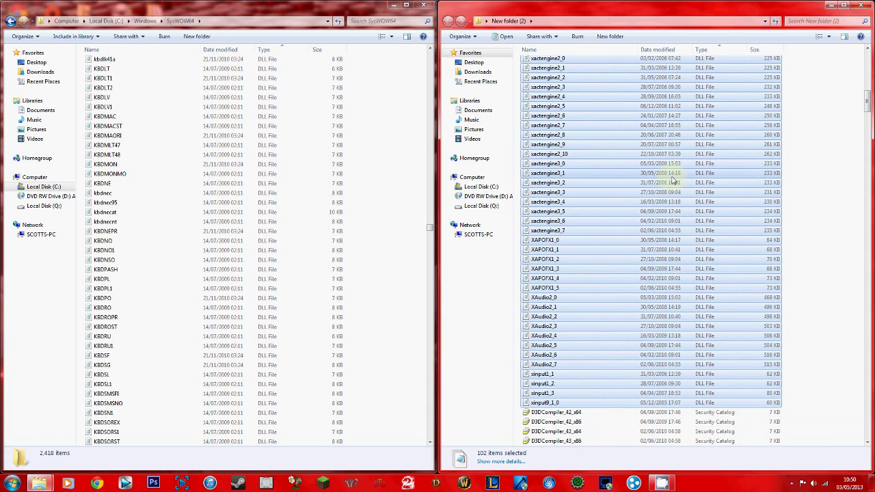
{"action": "right_click", "coordinate": [673, 180]}
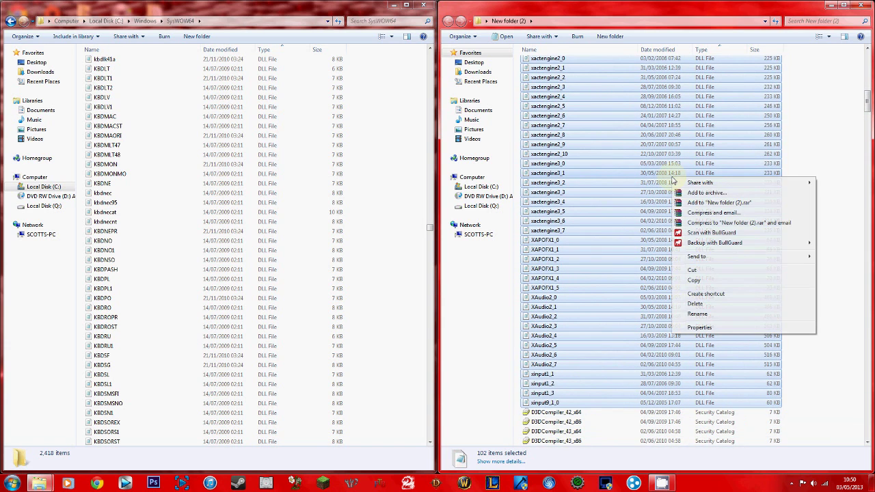
{"action": "left_click", "coordinate": [695, 281]}
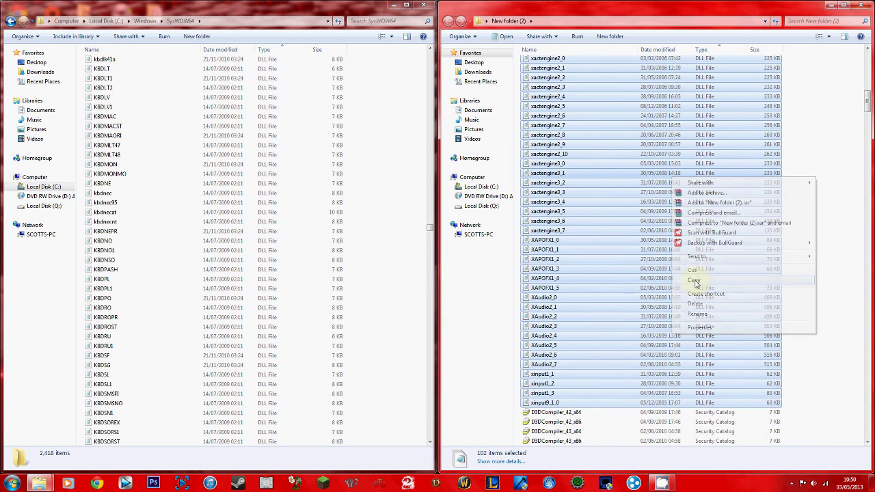
Try to paste the copied DLL files into the SysWOW64 folder, cancel the copy, and close that folder's window
{"action": "left_click", "coordinate": [381, 201]}
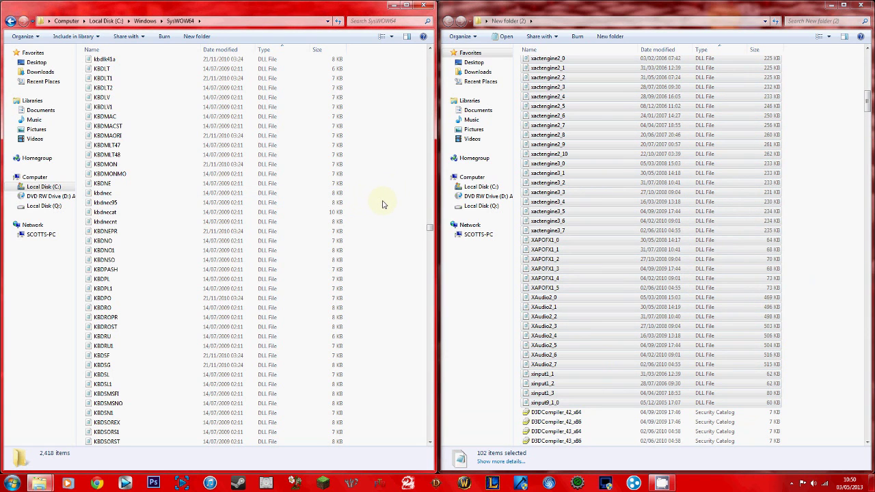
{"action": "right_click", "coordinate": [380, 190]}
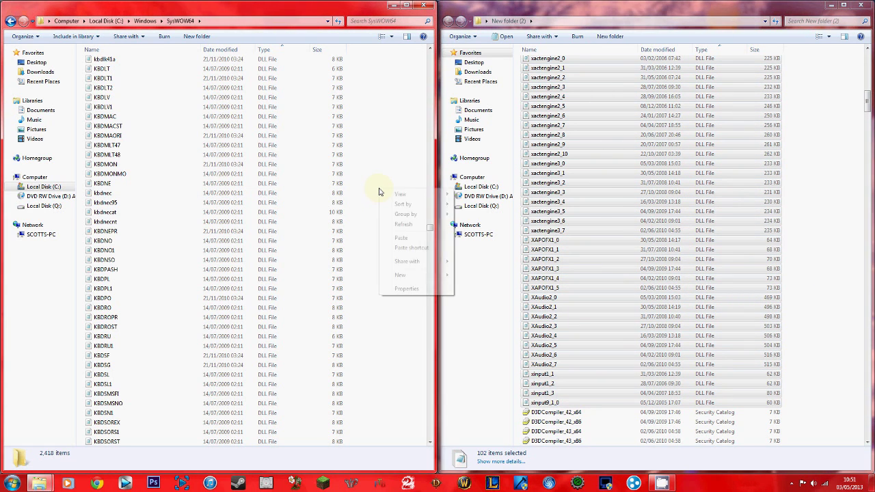
{"action": "left_click", "coordinate": [399, 237]}
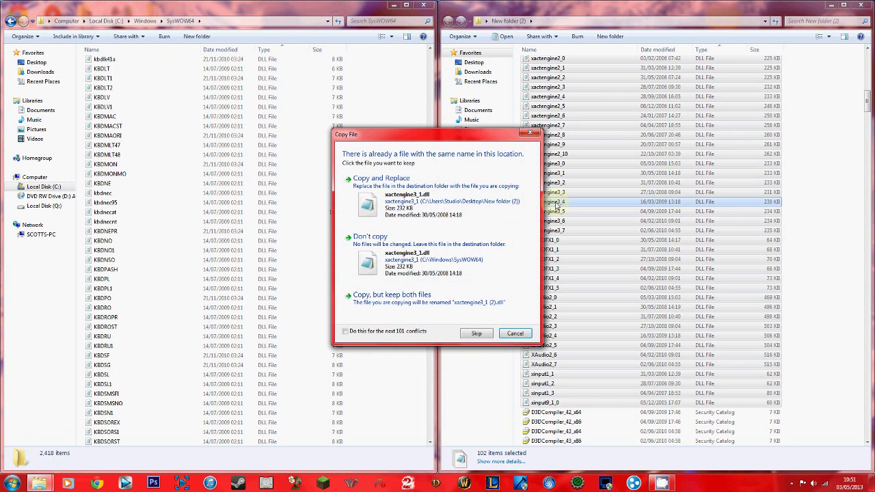
{"action": "left_click", "coordinate": [513, 334]}
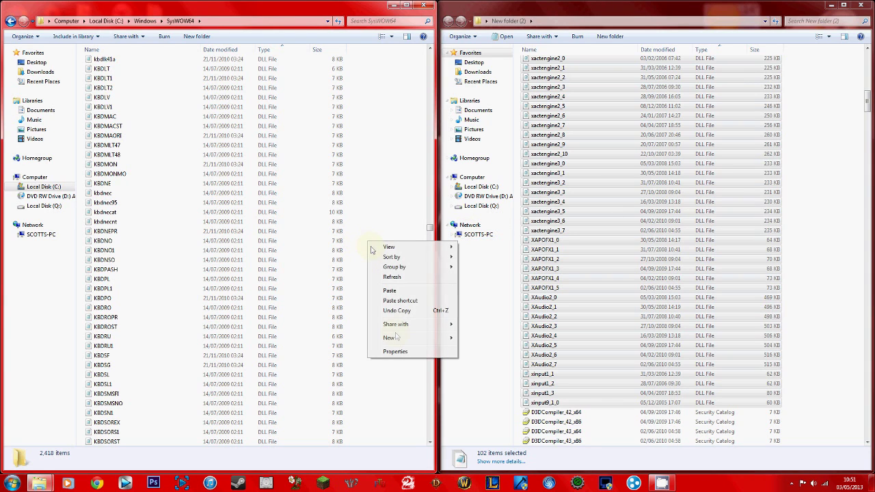
{"action": "right_click", "coordinate": [367, 241]}
{"action": "left_click", "coordinate": [389, 292]}
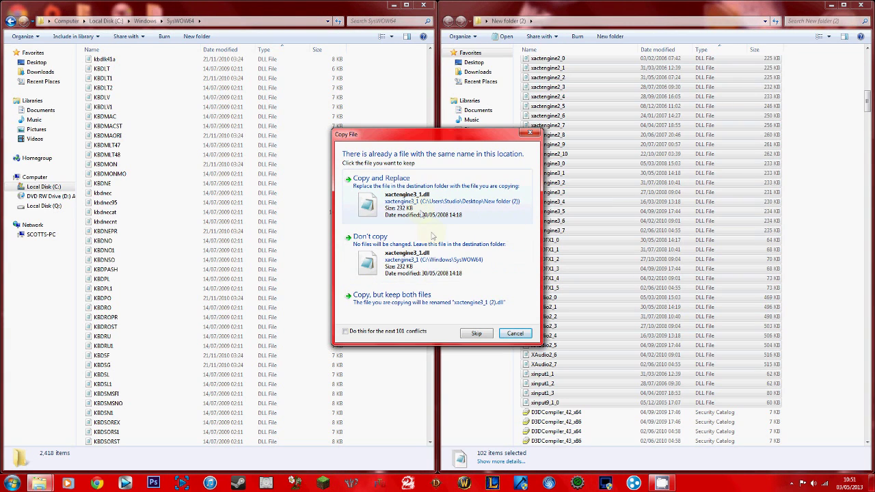
{"action": "left_click", "coordinate": [511, 335]}
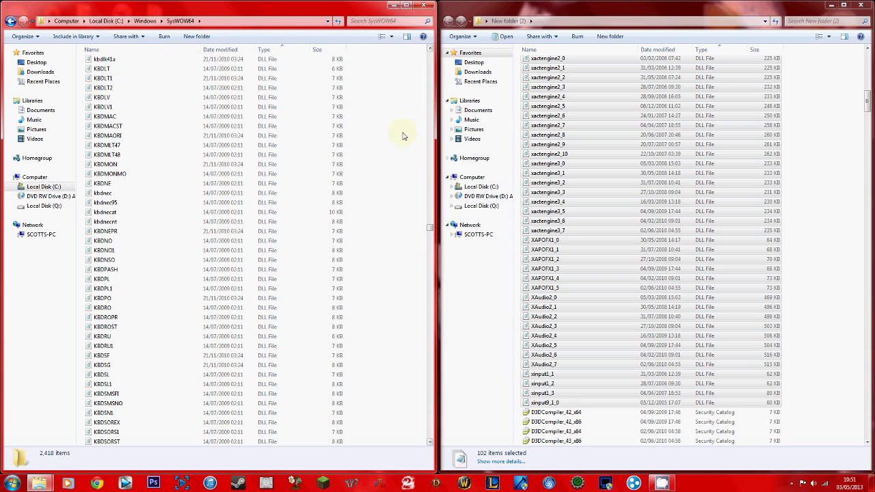
{"action": "left_click", "coordinate": [421, 7]}
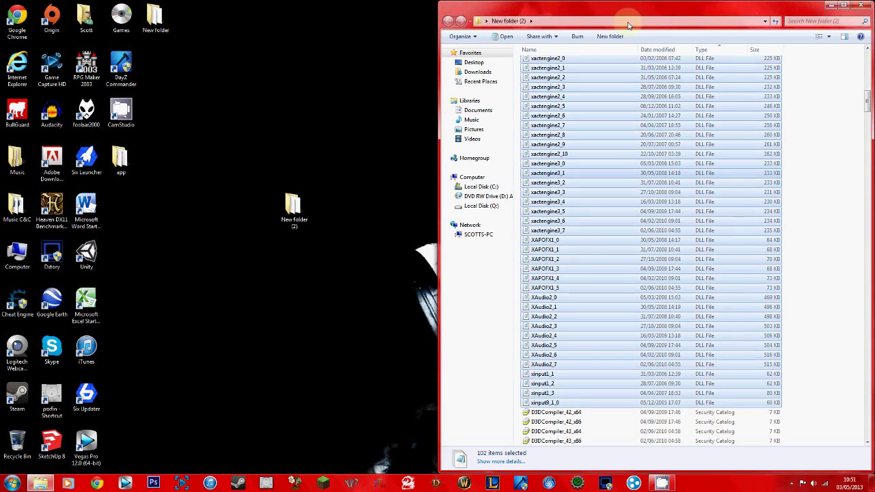
Close the New folder (2) window and launch Battlefield 3 from the My Games library in Origin
{"action": "left_click", "coordinate": [869, 5]}
{"action": "double_click", "coordinate": [52, 19]}
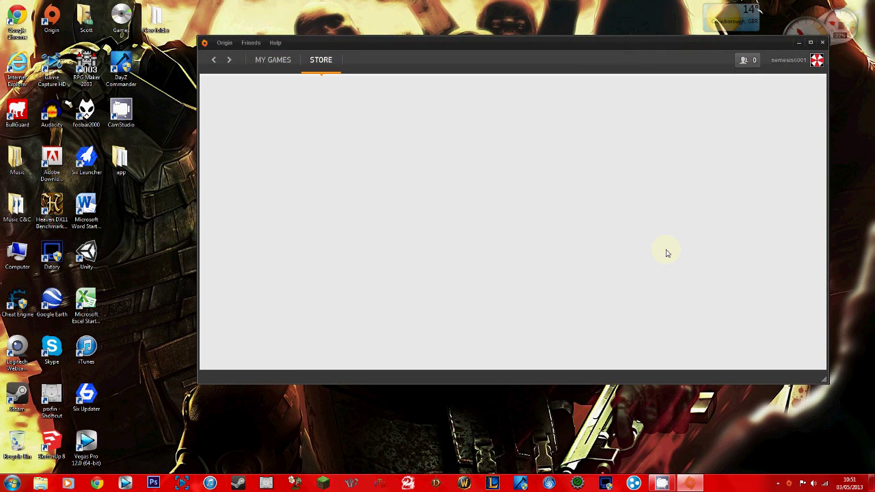
{"action": "left_click", "coordinate": [271, 59]}
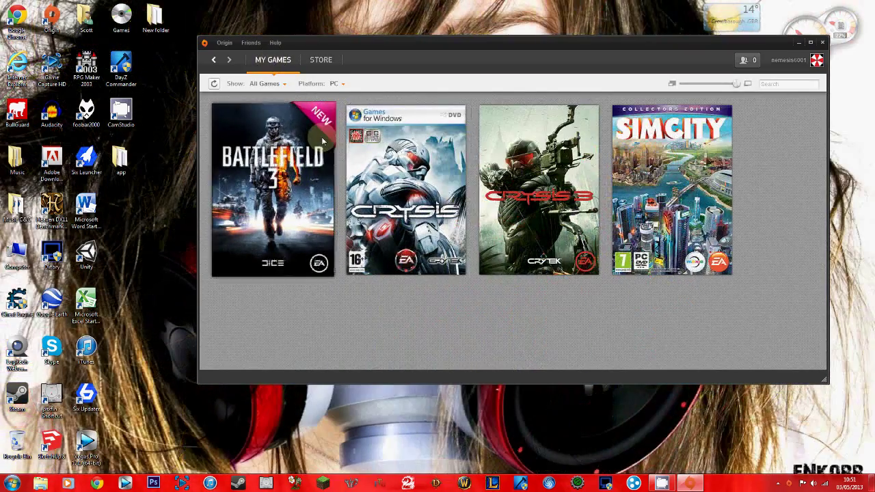
{"action": "mouse_move", "coordinate": [321, 144]}
{"action": "left_click", "coordinate": [451, 183]}
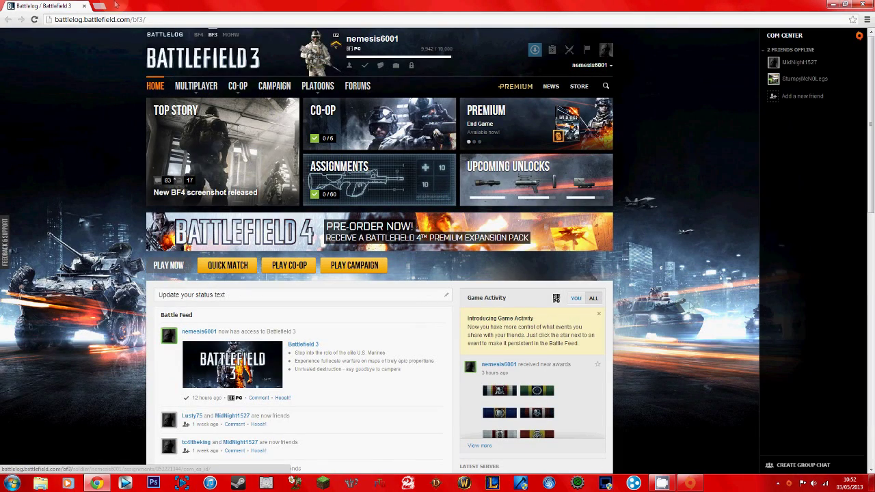
Start a multiplayer quick match from the Battlelog server browser, and close the game through the Game Manager
{"action": "scroll", "coordinate": [703, 158], "scroll_direction": "down", "scroll_amount": 2}
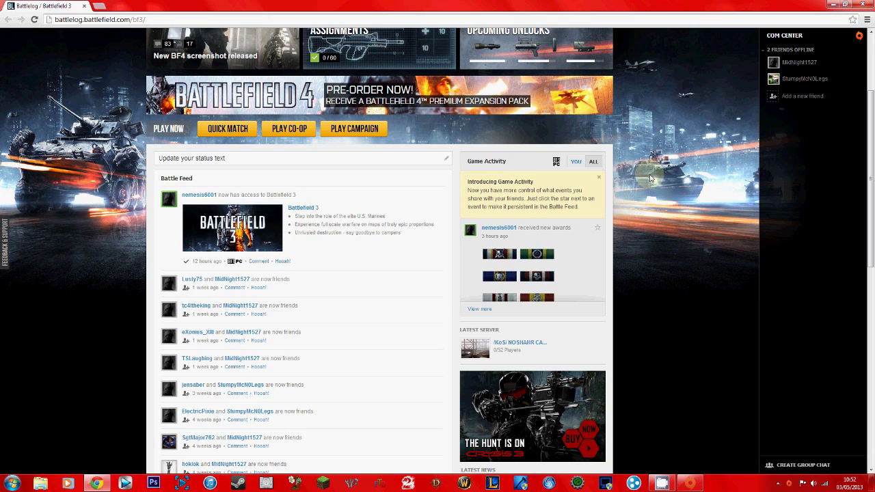
{"action": "scroll", "coordinate": [651, 179], "scroll_direction": "up", "scroll_amount": 2}
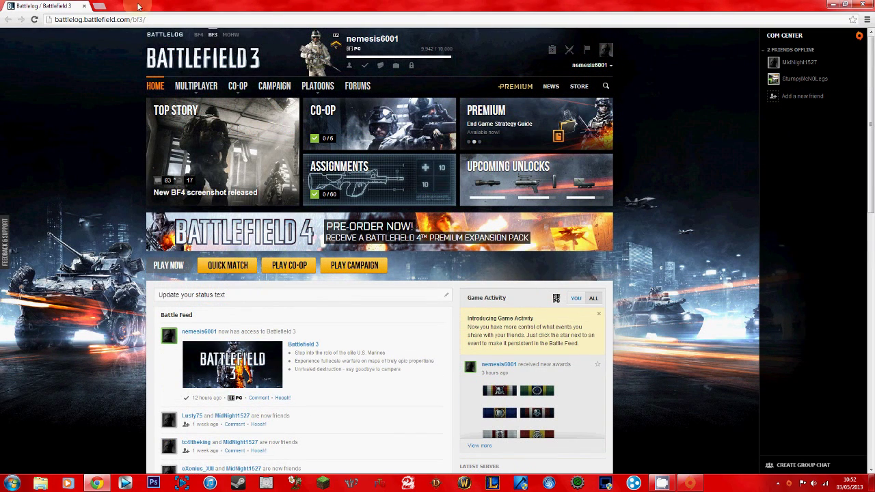
{"action": "left_click", "coordinate": [196, 86]}
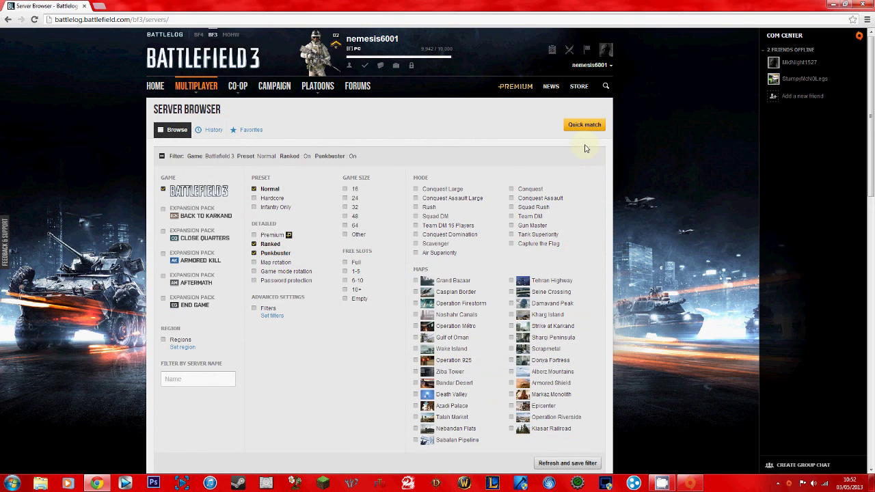
{"action": "left_click", "coordinate": [585, 126]}
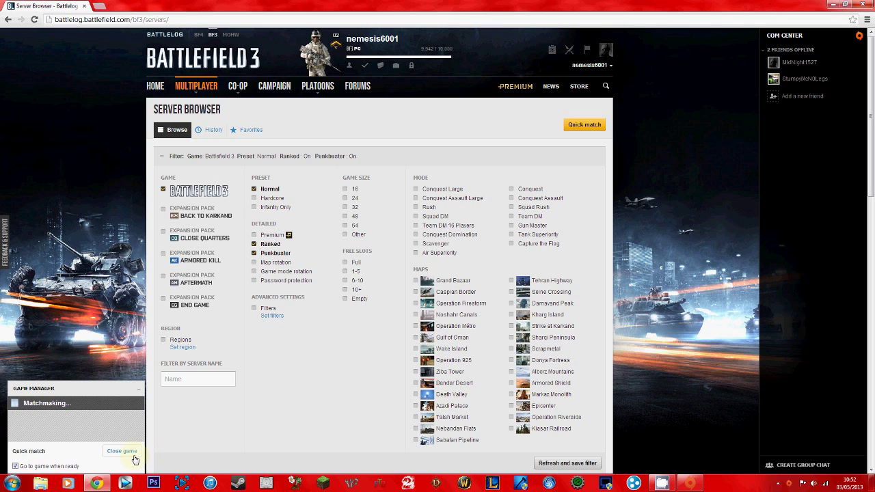
{"action": "left_click", "coordinate": [123, 451]}
{"action": "left_click", "coordinate": [407, 283]}
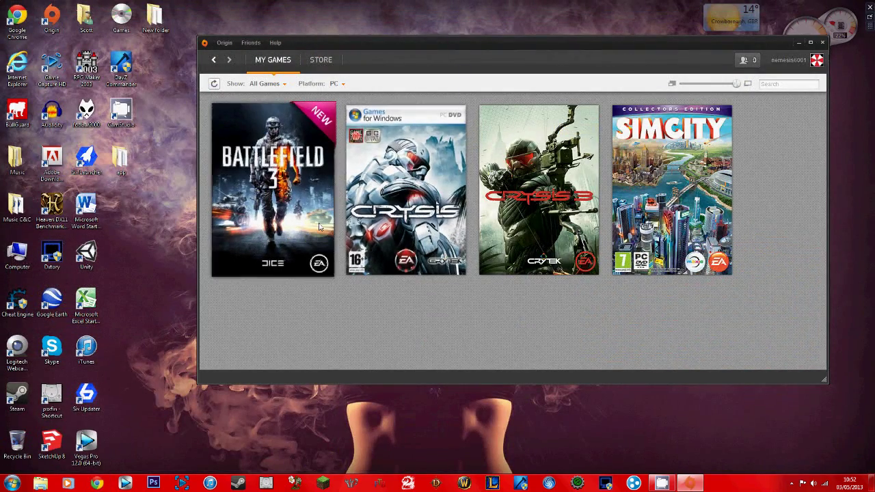
{"action": "mouse_move", "coordinate": [320, 226]}
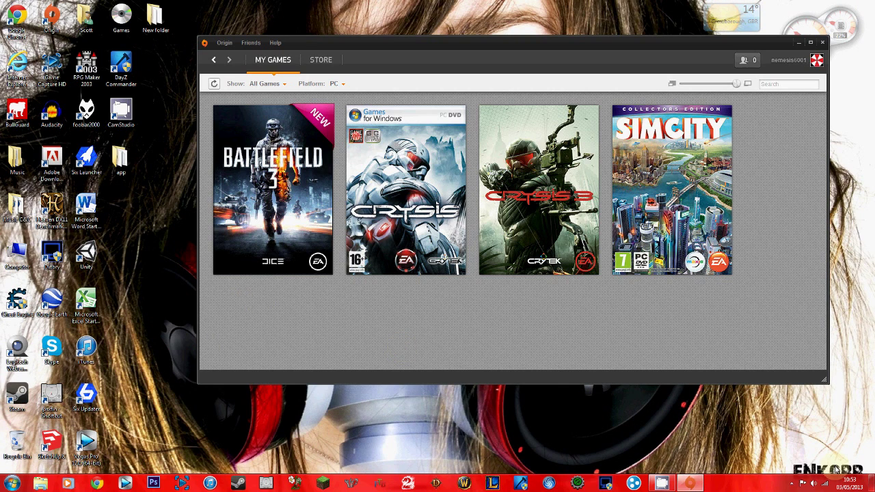
{"action": "left_click", "coordinate": [792, 483]}
{"action": "left_click", "coordinate": [786, 437]}
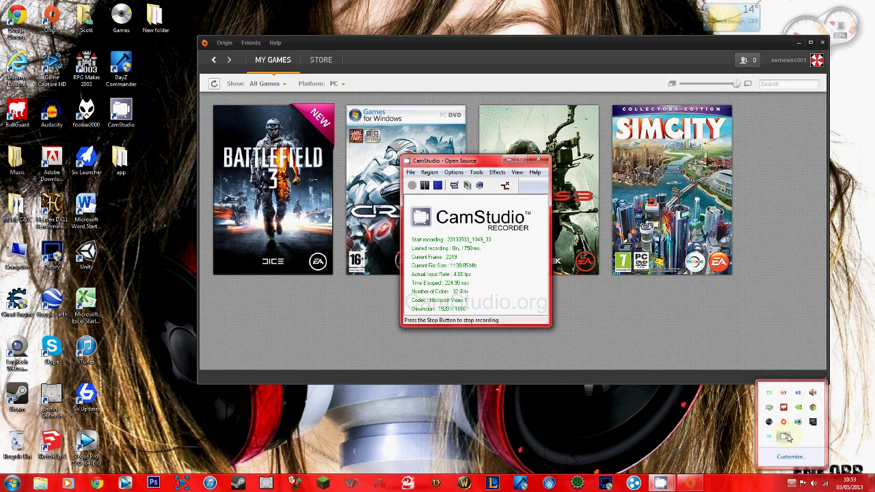